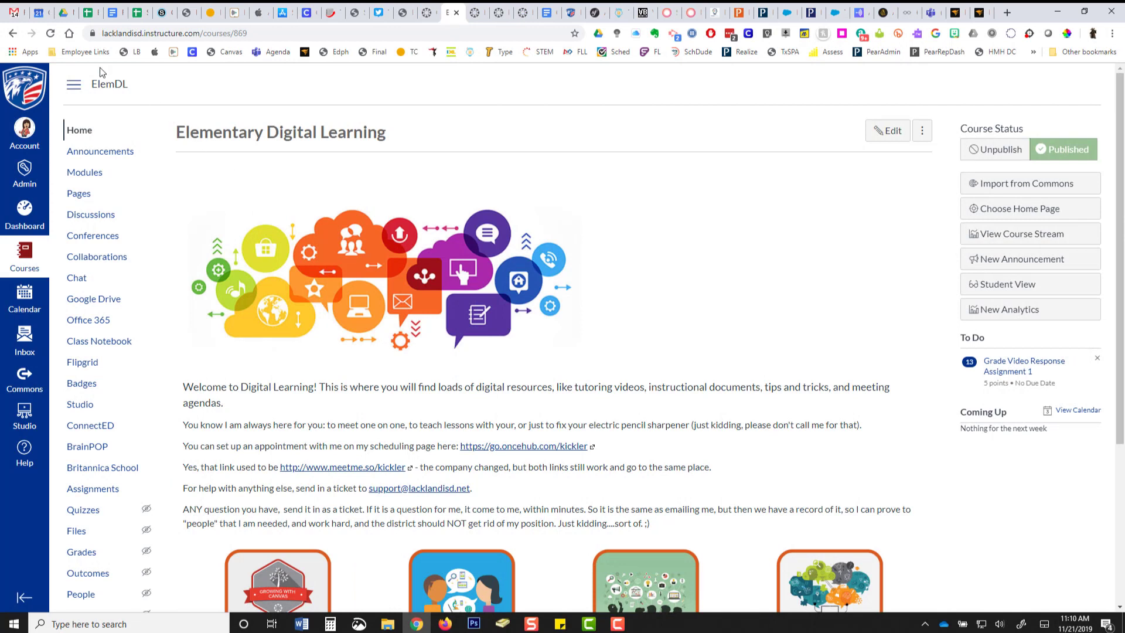
Try to load the Canvas sign-in page at lms.lacklandisd.net.
{"action": "left_click", "coordinate": [75, 50]}
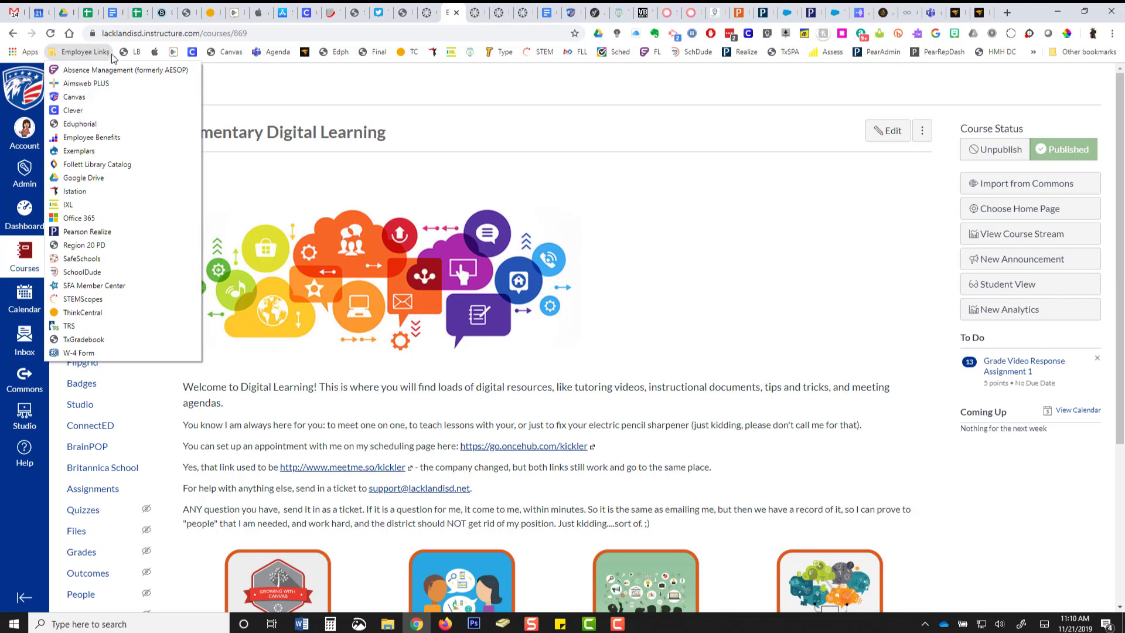
{"action": "left_click", "coordinate": [274, 33]}
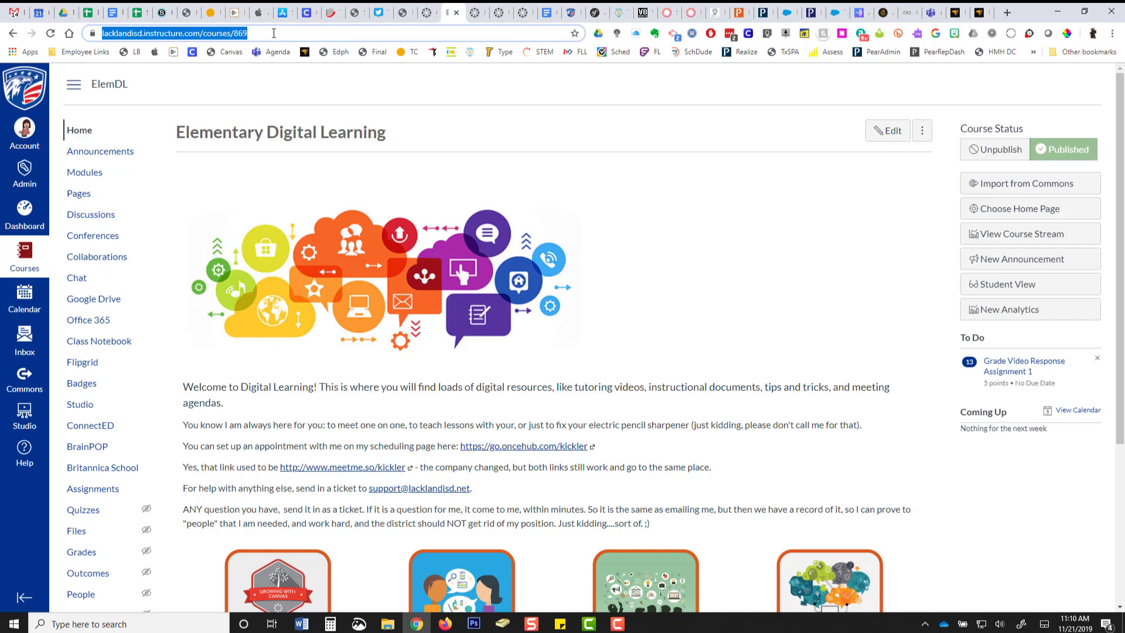
{"action": "type", "text": "lms.lacklandisd.net"}
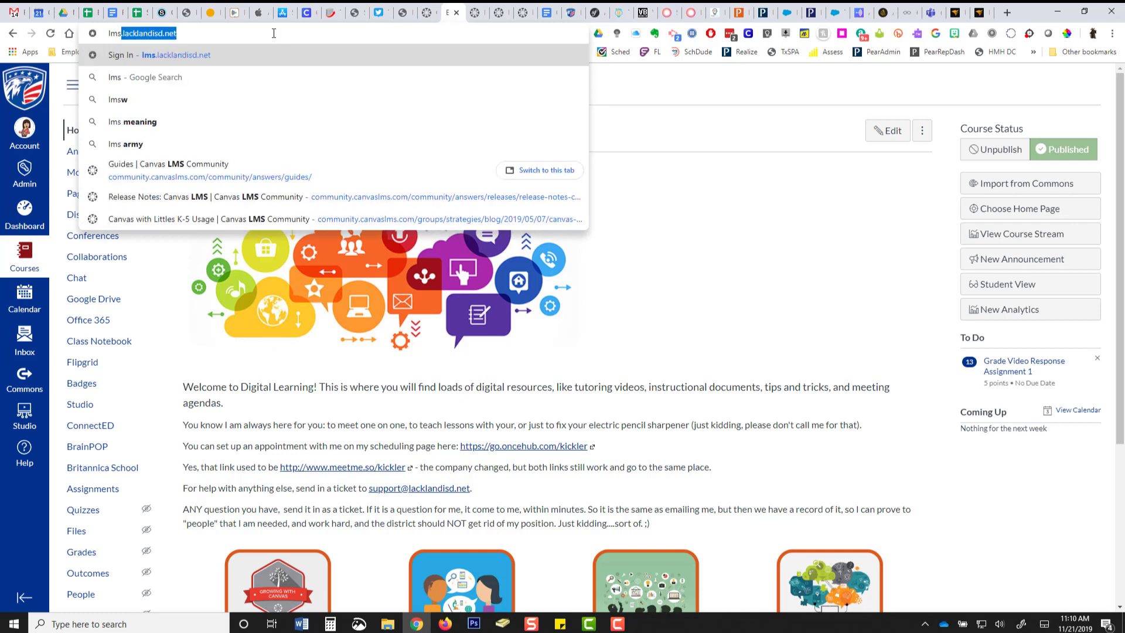
{"action": "key", "text": "Return"}
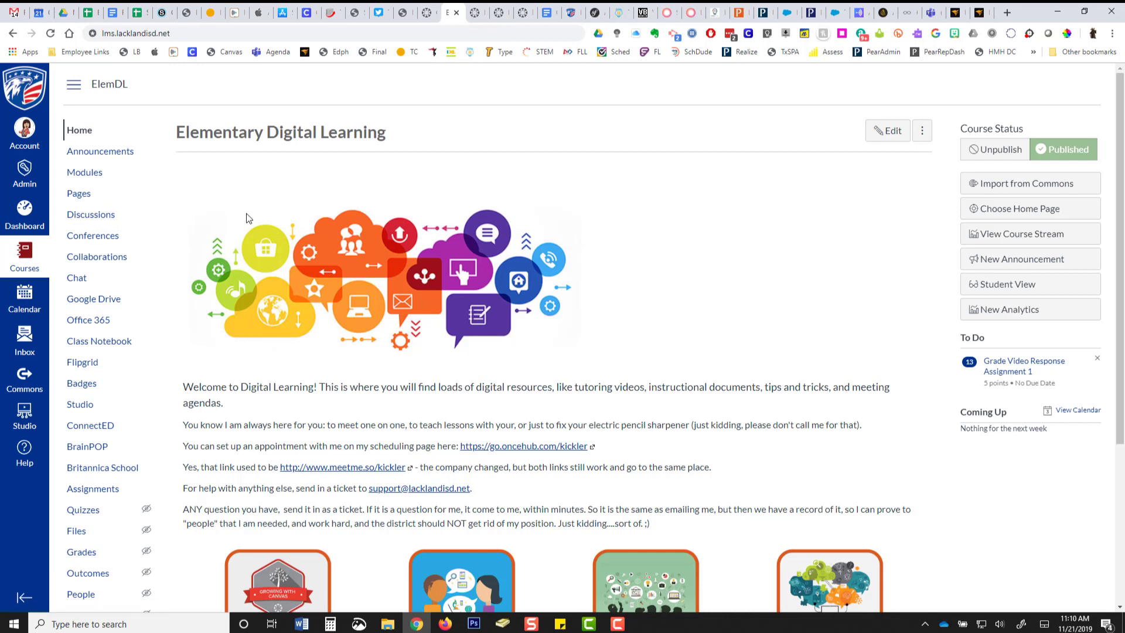
Add a module named "Lesson Plans - 1st 9 weeks" to the course's modules and move it above PLC Agendas.
{"action": "left_click", "coordinate": [90, 176]}
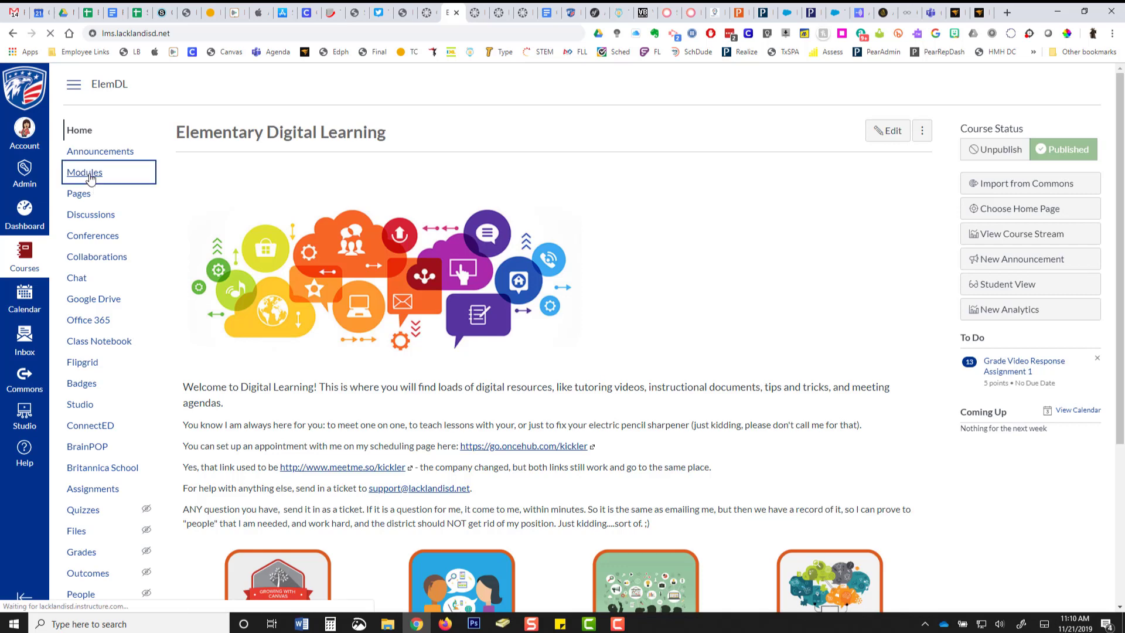
{"action": "scroll", "coordinate": [113, 180], "scroll_direction": "down", "scroll_amount": 1}
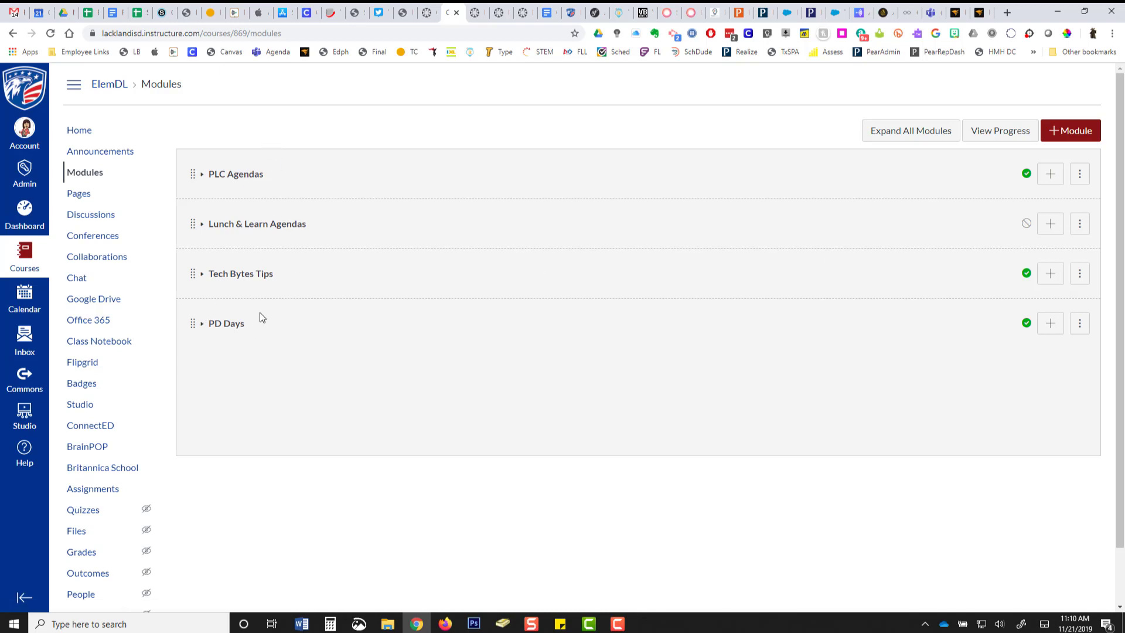
{"action": "left_click", "coordinate": [1067, 137]}
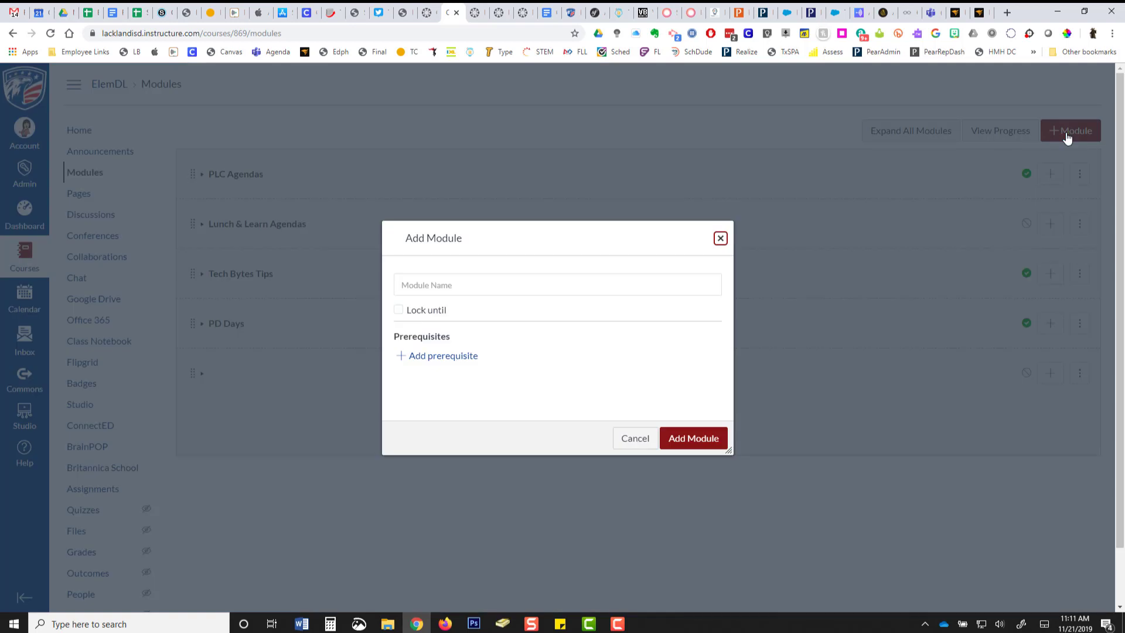
{"action": "left_click", "coordinate": [486, 291]}
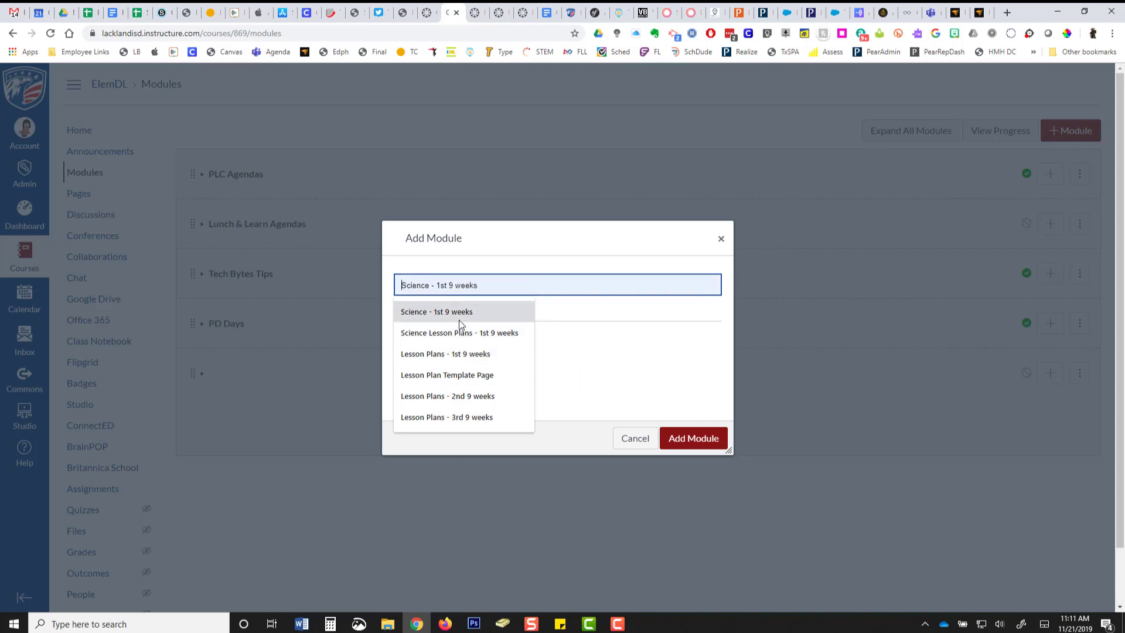
{"action": "left_click", "coordinate": [461, 354]}
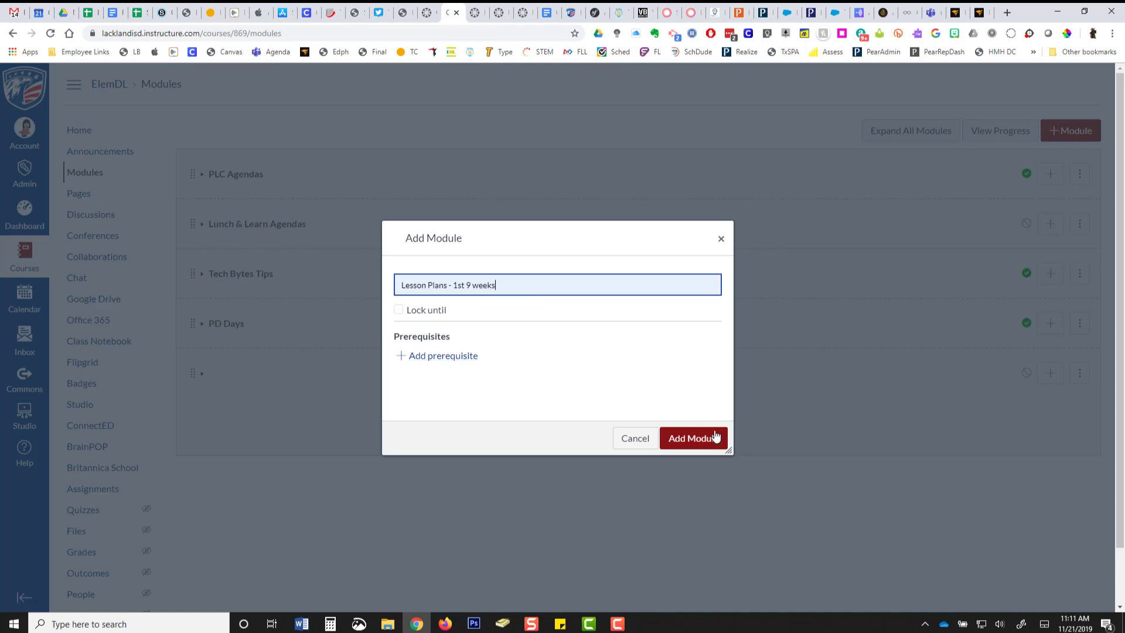
{"action": "left_click", "coordinate": [686, 444]}
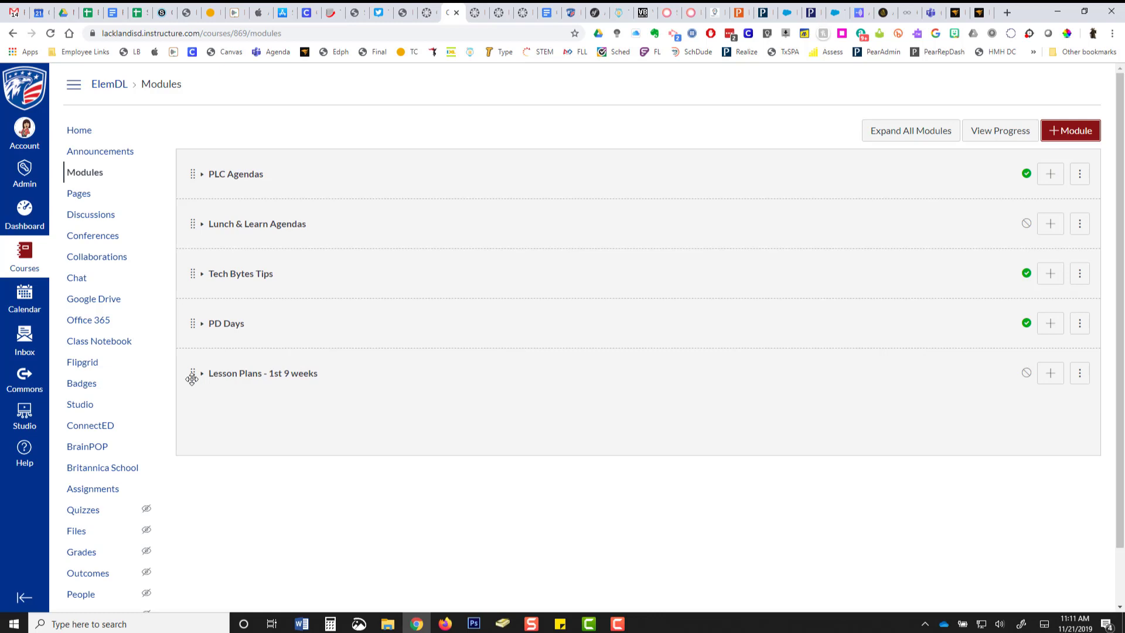
{"action": "left_click_drag", "start_coordinate": [191, 375], "coordinate": [199, 154]}
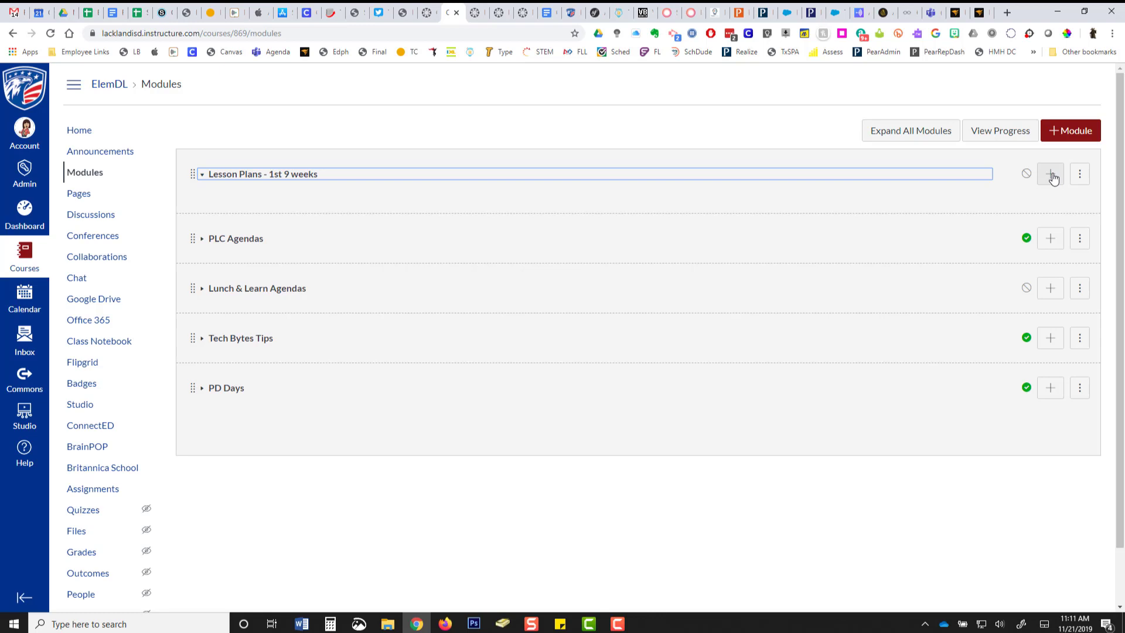
Add gGB2.docx from the Desktop's certificates folder as a new file item in the Lesson Plans - 1st 9 weeks module.
{"action": "left_click", "coordinate": [1051, 175]}
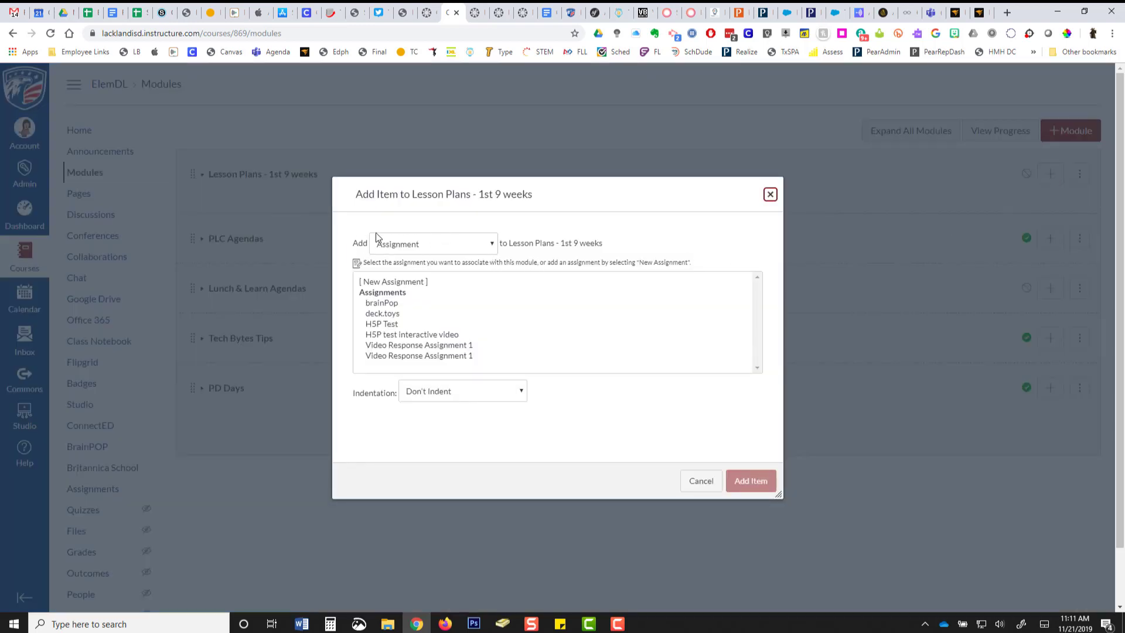
{"action": "left_click", "coordinate": [492, 249]}
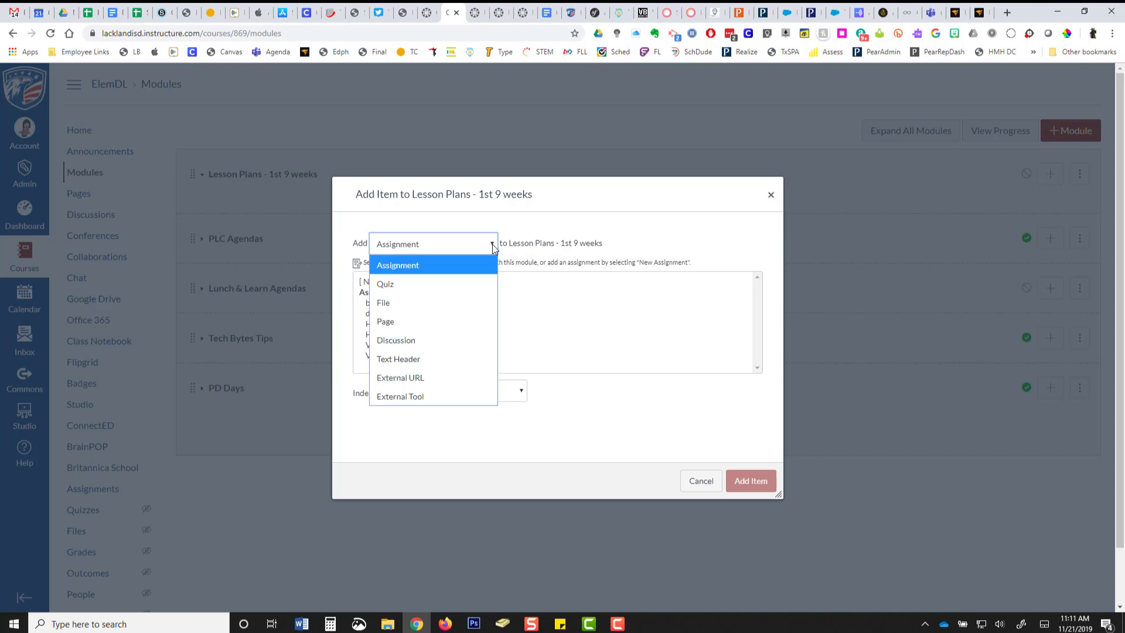
{"action": "left_click", "coordinate": [391, 304]}
{"action": "left_click", "coordinate": [386, 282]}
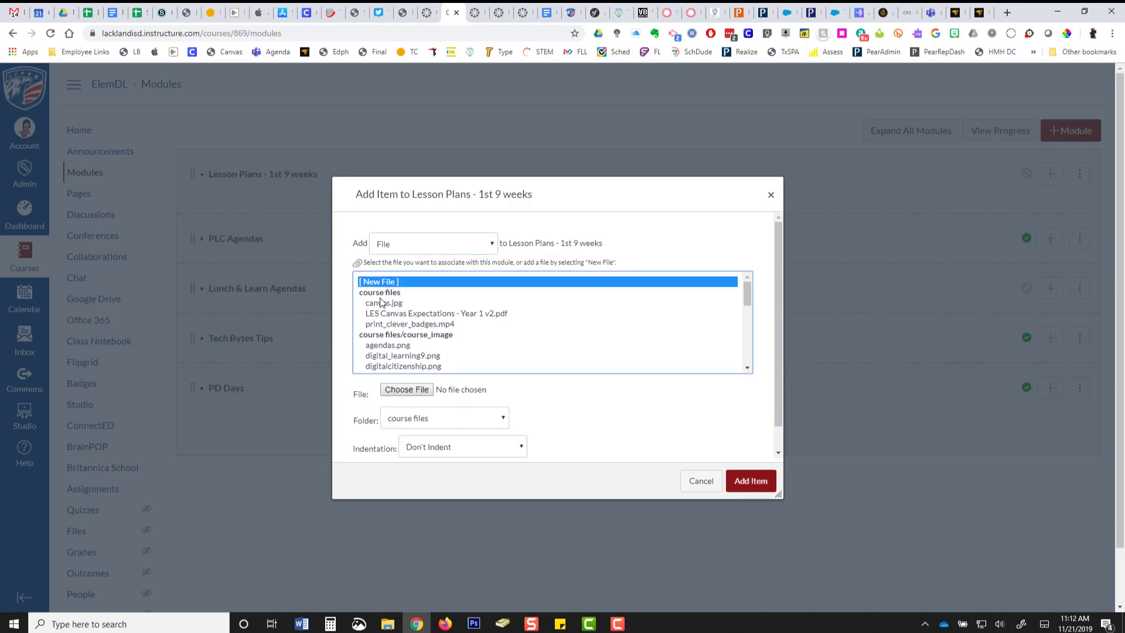
{"action": "left_click", "coordinate": [406, 390]}
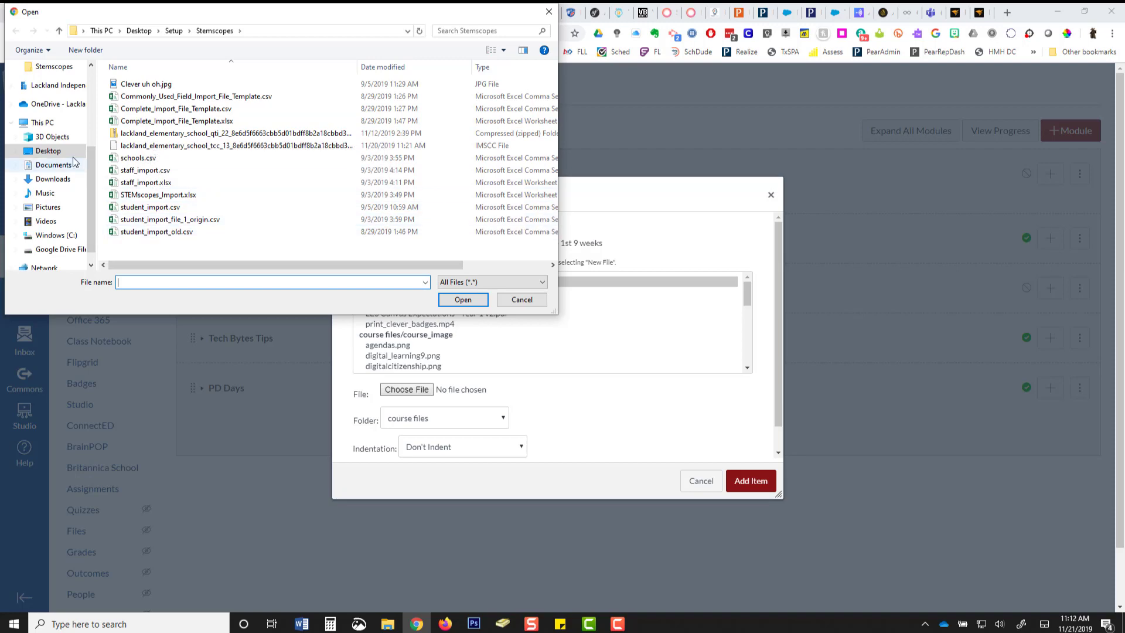
{"action": "left_click", "coordinate": [139, 31]}
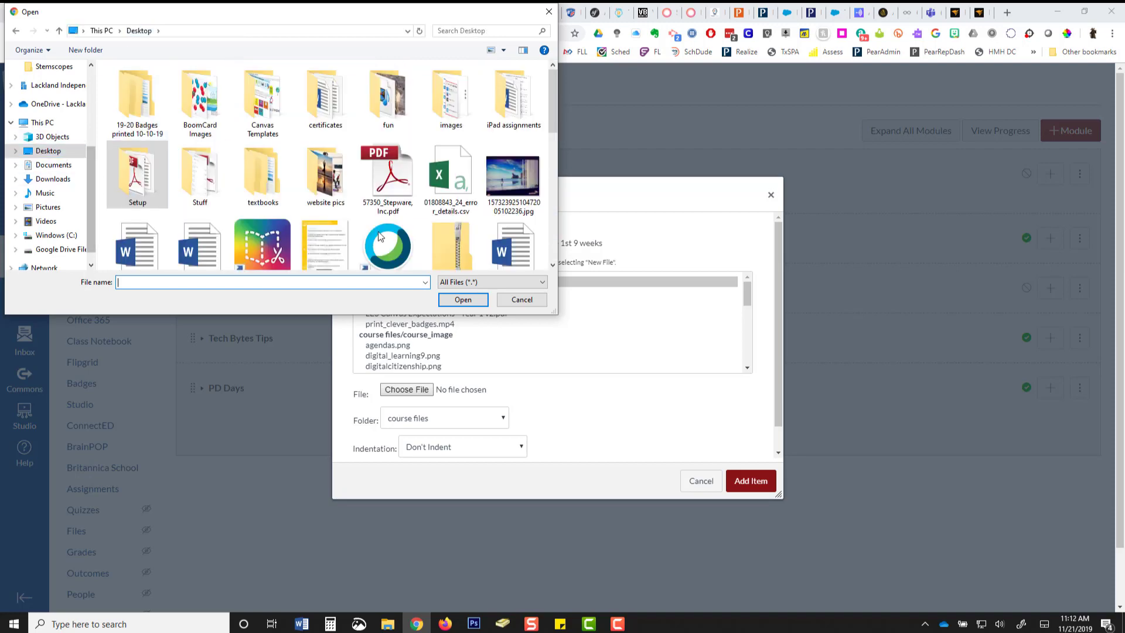
{"action": "scroll", "coordinate": [448, 216], "scroll_direction": "down", "scroll_amount": 2}
{"action": "scroll", "coordinate": [442, 198], "scroll_direction": "up", "scroll_amount": 2}
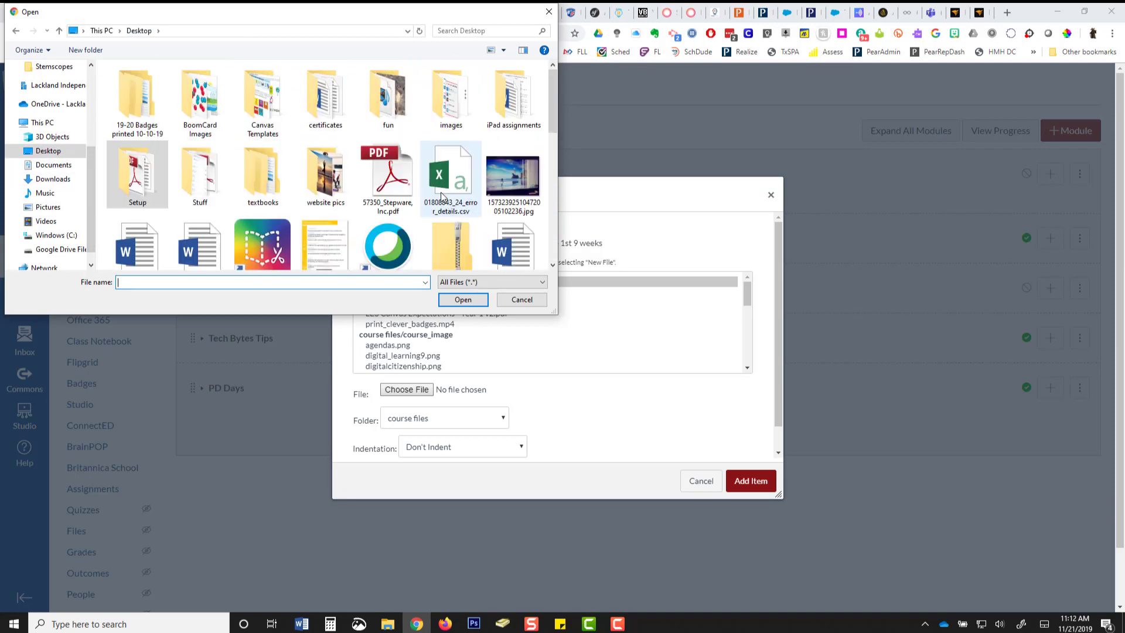
{"action": "double_click", "coordinate": [331, 102]}
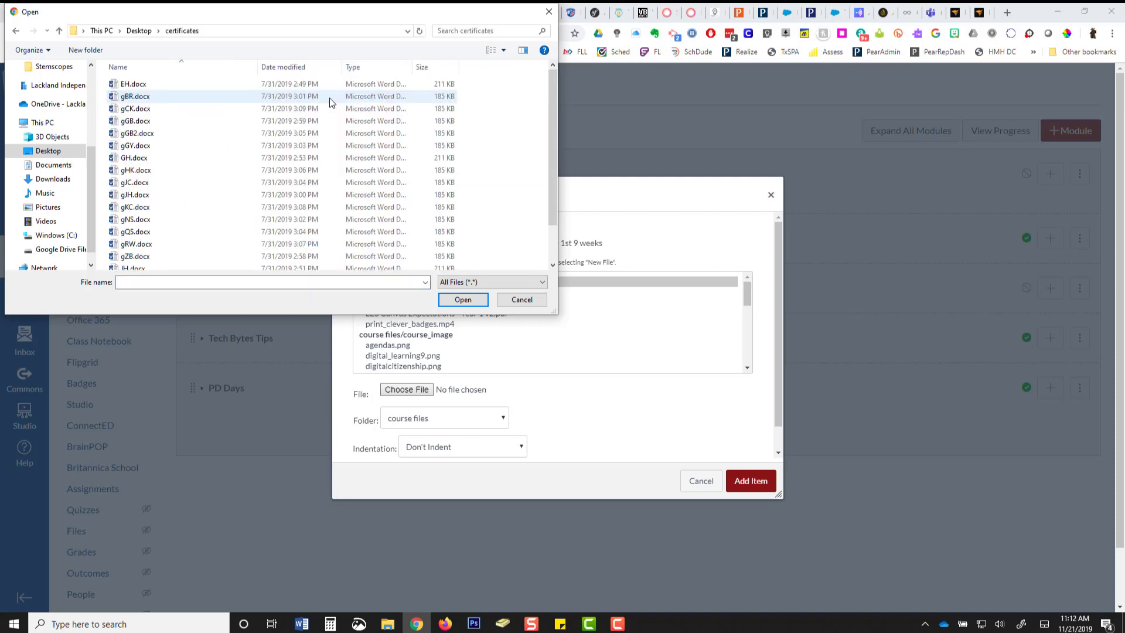
{"action": "left_click", "coordinate": [246, 134]}
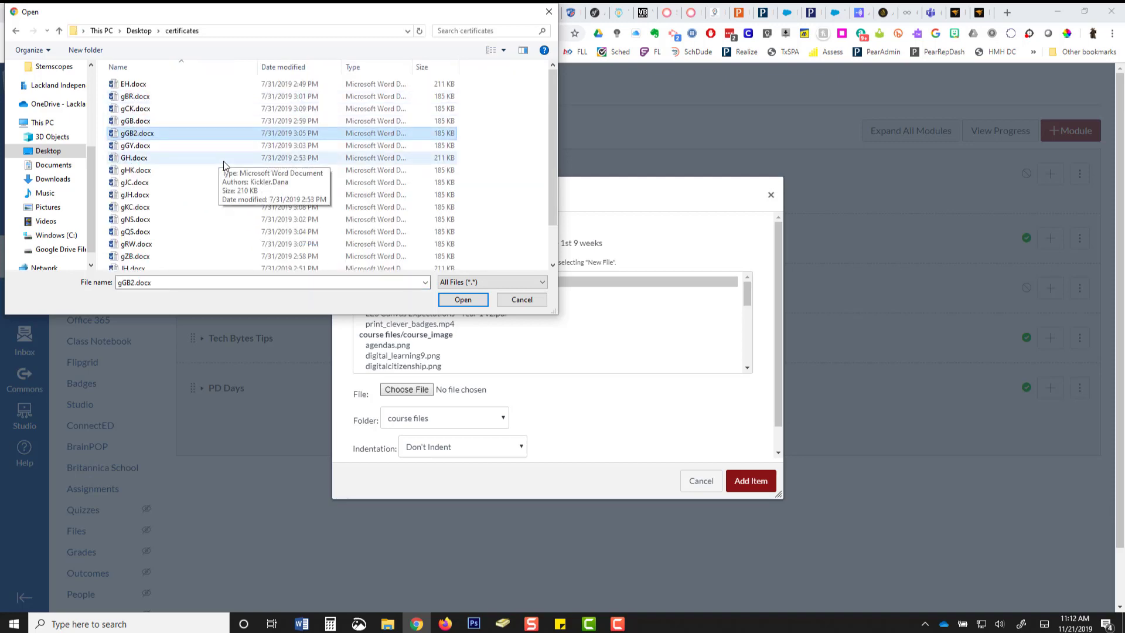
{"action": "left_click", "coordinate": [455, 300]}
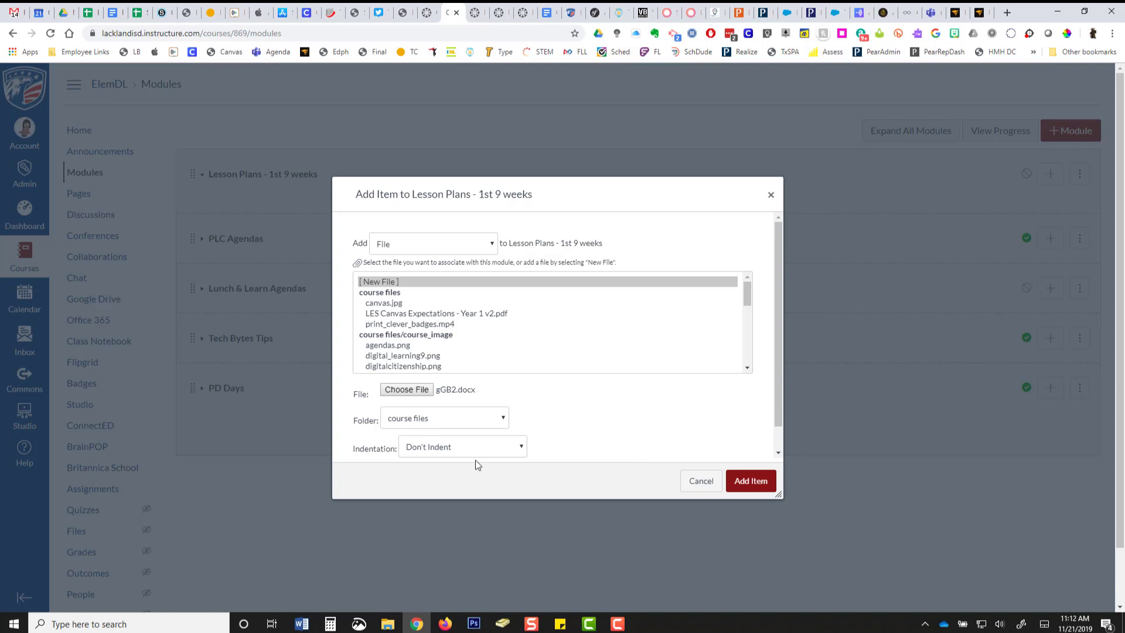
{"action": "left_click", "coordinate": [751, 485]}
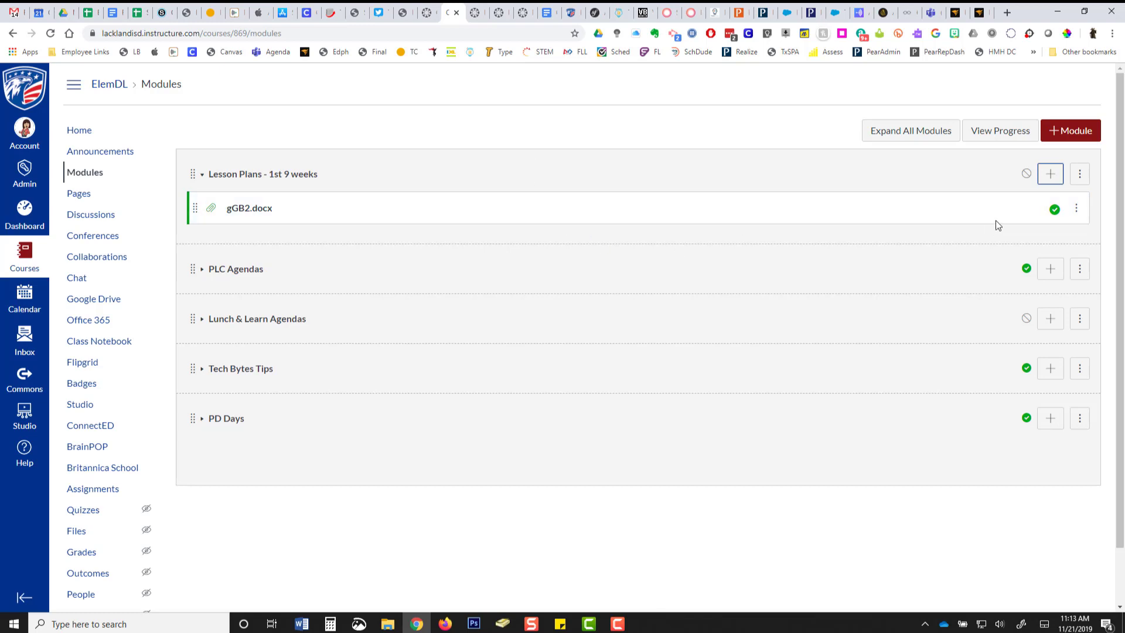
Start another item in the Lesson Plans - 1st 9 weeks module as an External Tool, using the Google Drive tool that pulls in documents.
{"action": "left_click", "coordinate": [1052, 176]}
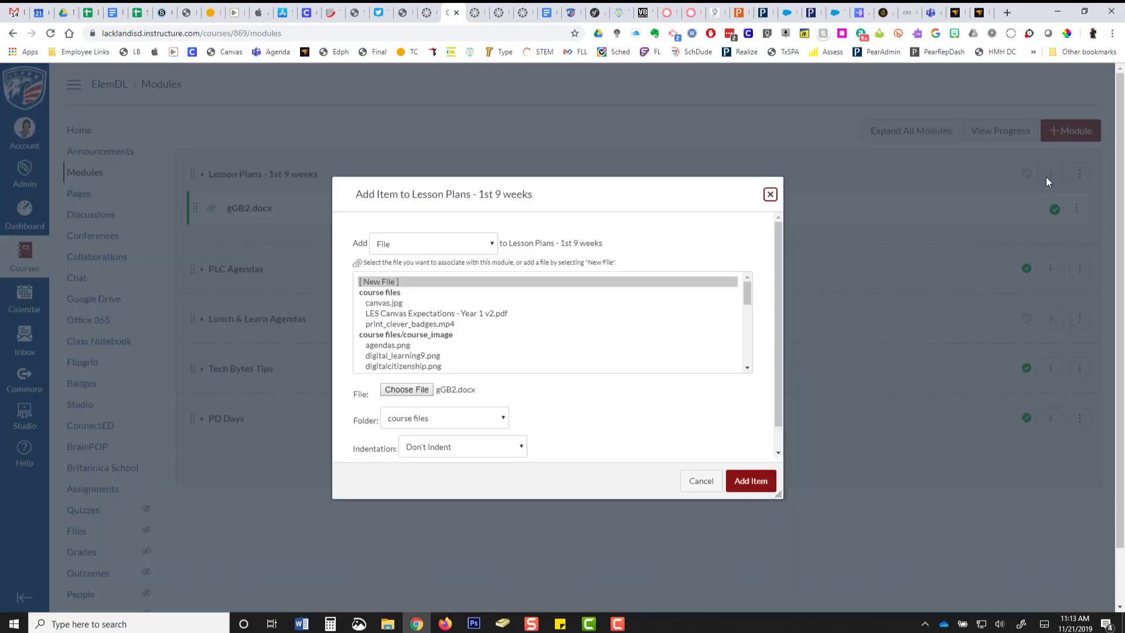
{"action": "left_click", "coordinate": [491, 244]}
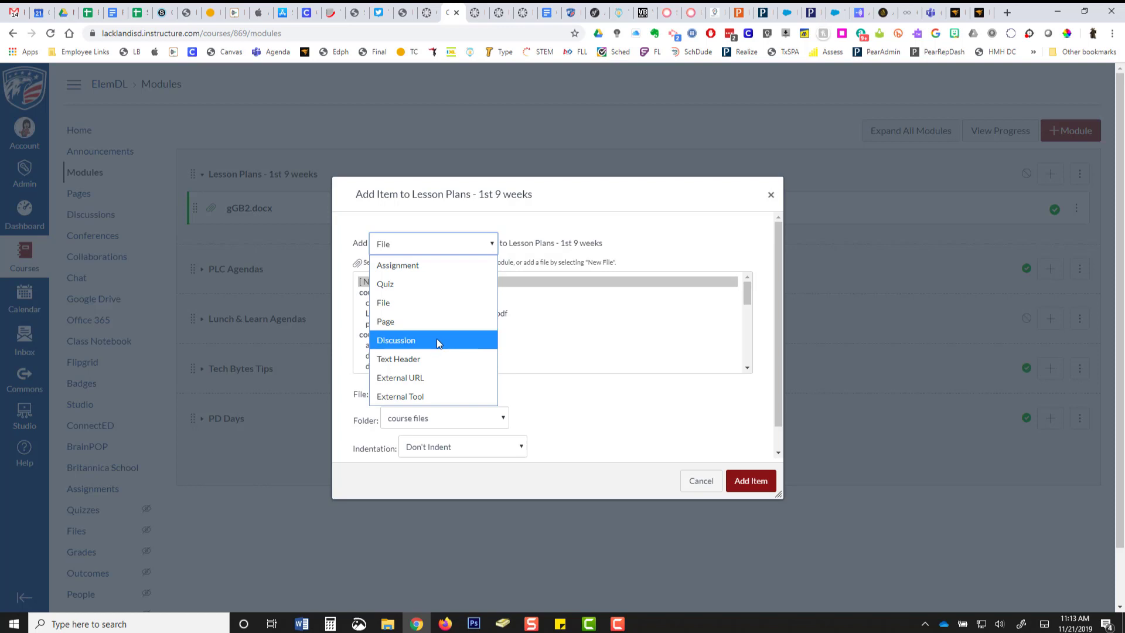
{"action": "left_click", "coordinate": [423, 396]}
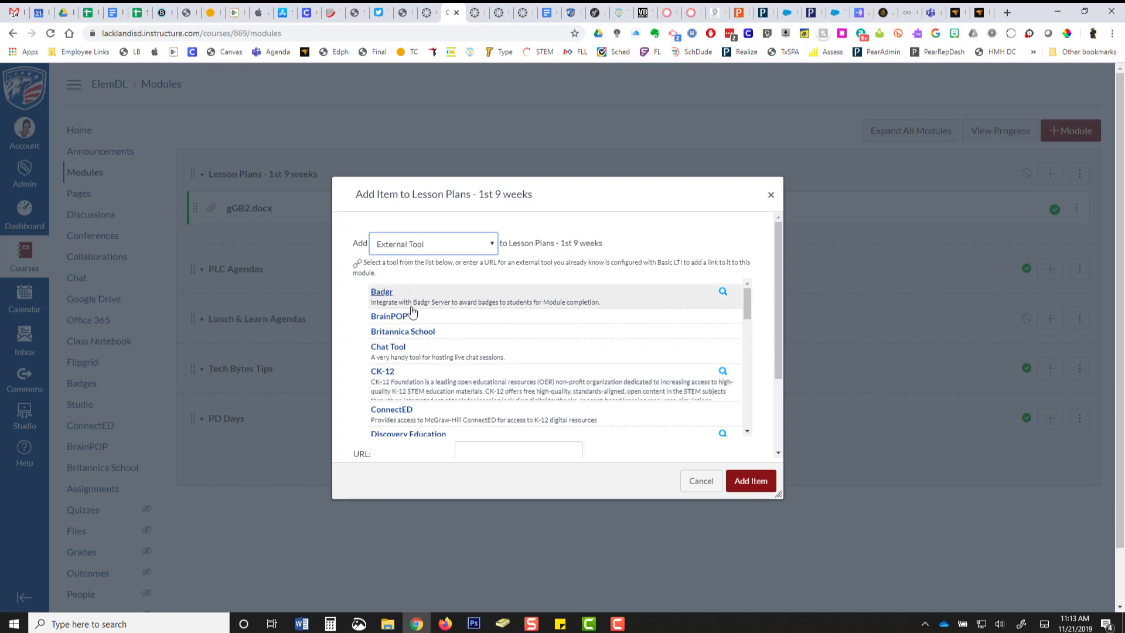
{"action": "scroll", "coordinate": [495, 396], "scroll_direction": "down", "scroll_amount": 3}
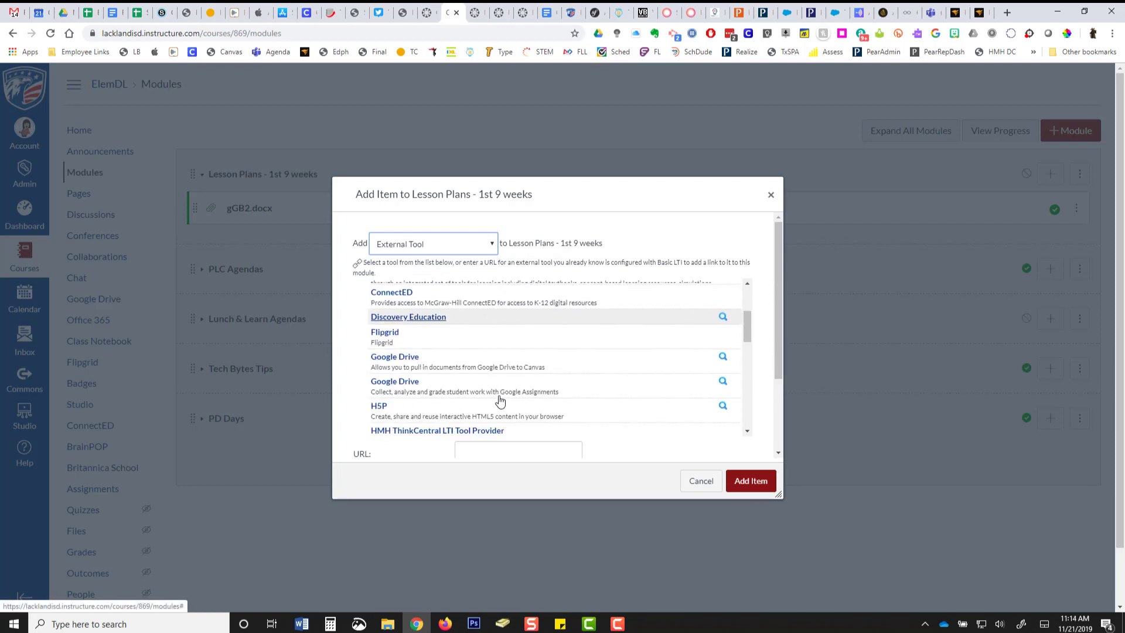
{"action": "scroll", "coordinate": [499, 401], "scroll_direction": "down", "scroll_amount": 2}
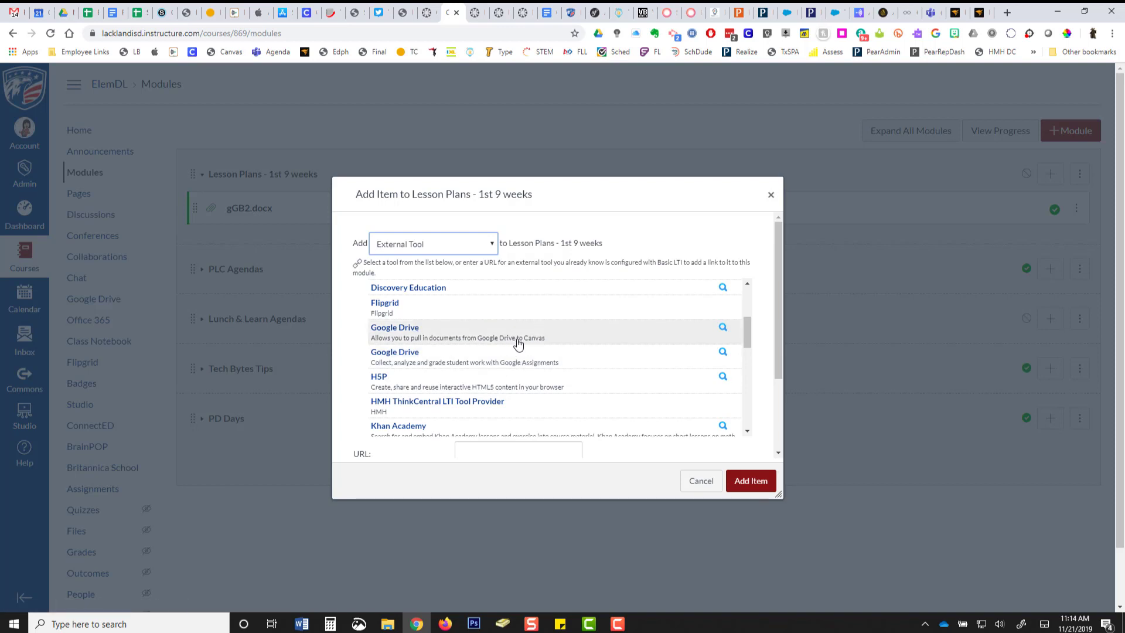
{"action": "scroll", "coordinate": [513, 346], "scroll_direction": "down", "scroll_amount": 5}
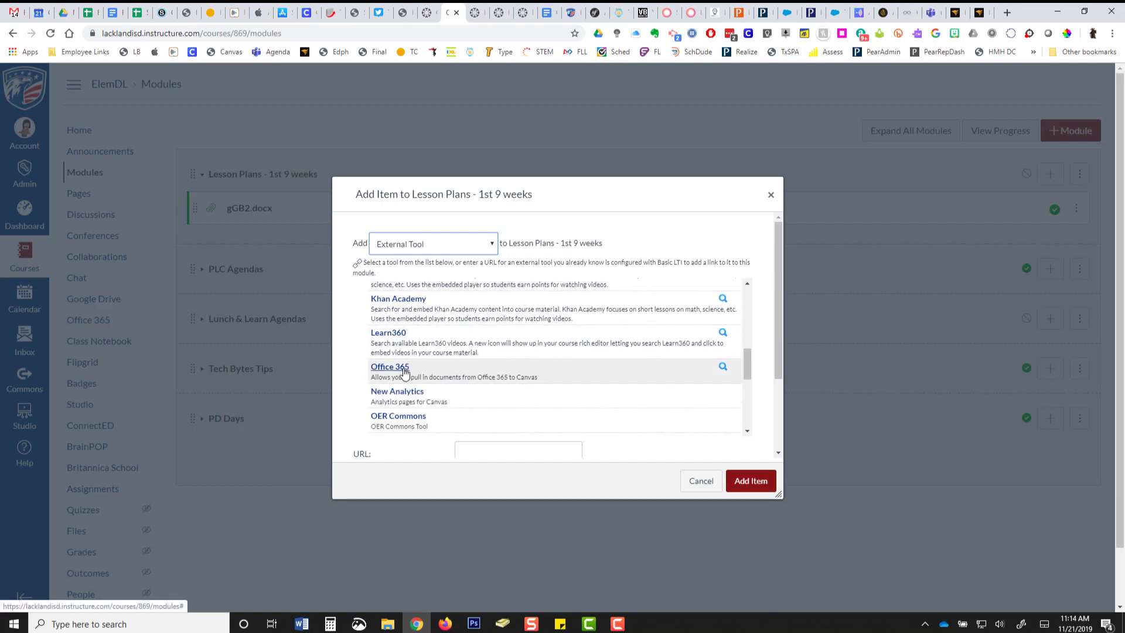
{"action": "scroll", "coordinate": [405, 372], "scroll_direction": "up", "scroll_amount": 3}
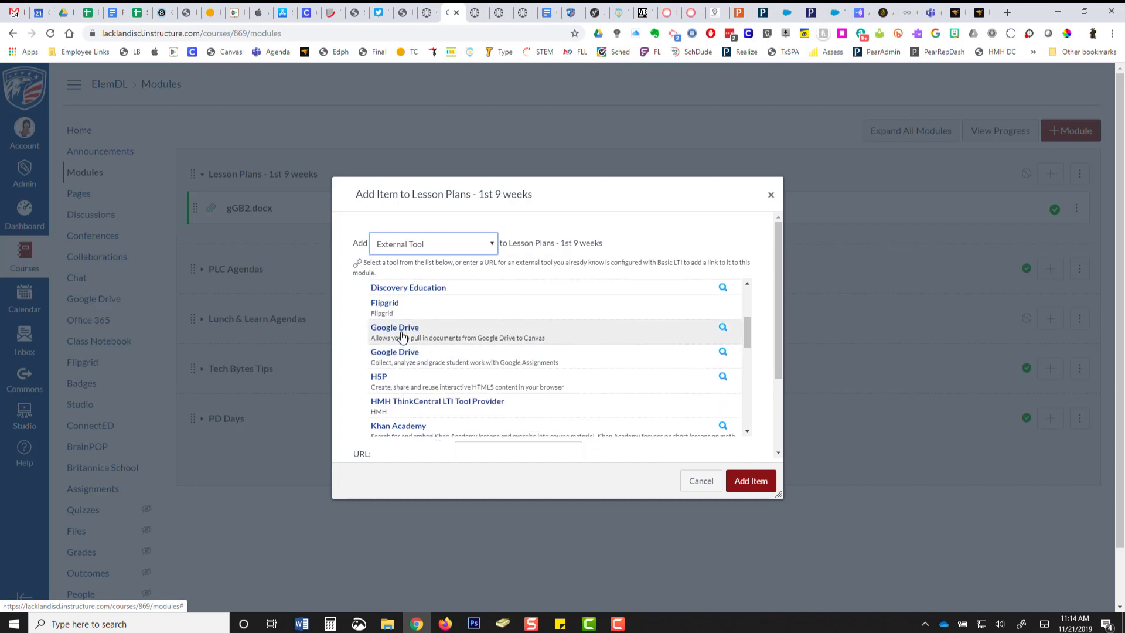
{"action": "left_click", "coordinate": [402, 332]}
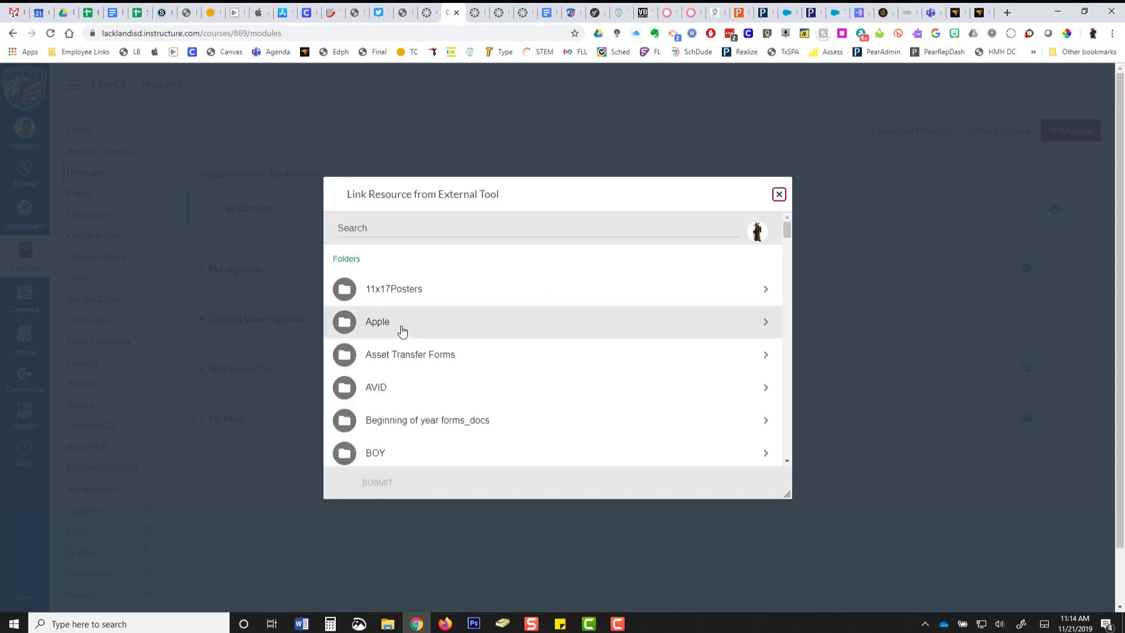
Link the For Warehouse Pick-up Sign document from the Drive's Forms folder and add it to the Lesson Plans - 1st 9 weeks module.
{"action": "scroll", "coordinate": [496, 382], "scroll_direction": "down", "scroll_amount": 2}
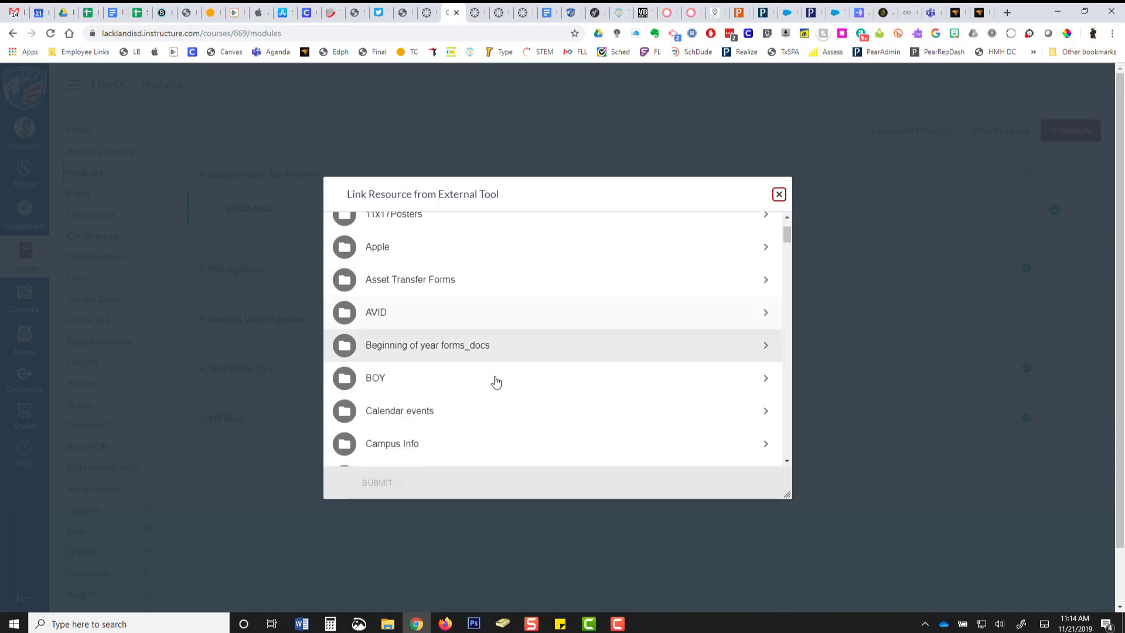
{"action": "scroll", "coordinate": [496, 382], "scroll_direction": "down", "scroll_amount": 9}
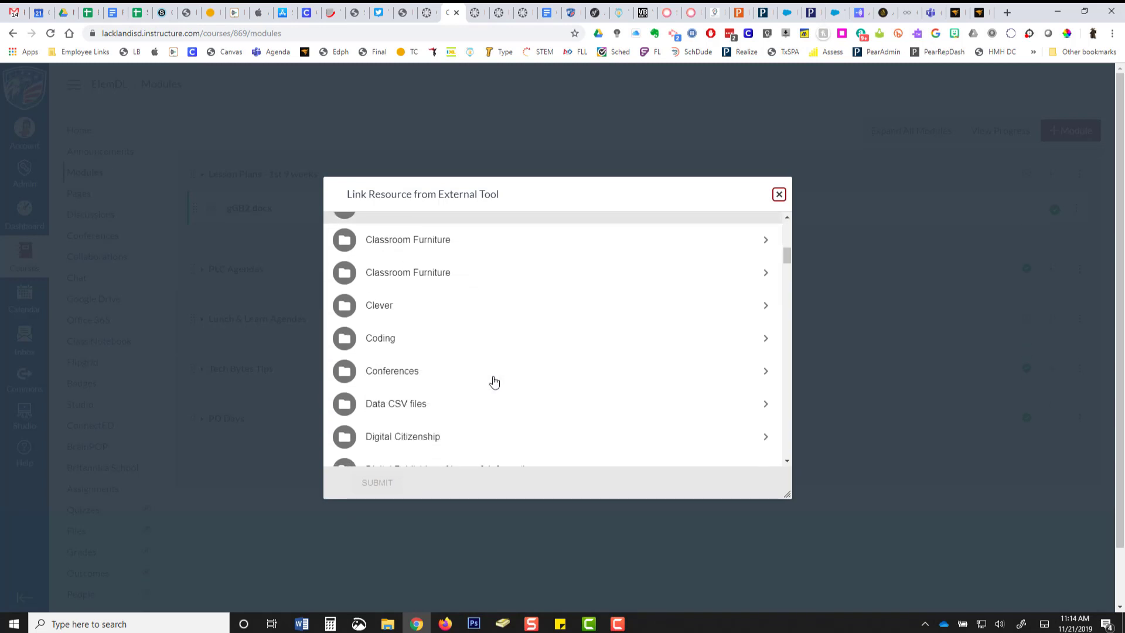
{"action": "scroll", "coordinate": [494, 382], "scroll_direction": "down", "scroll_amount": 10}
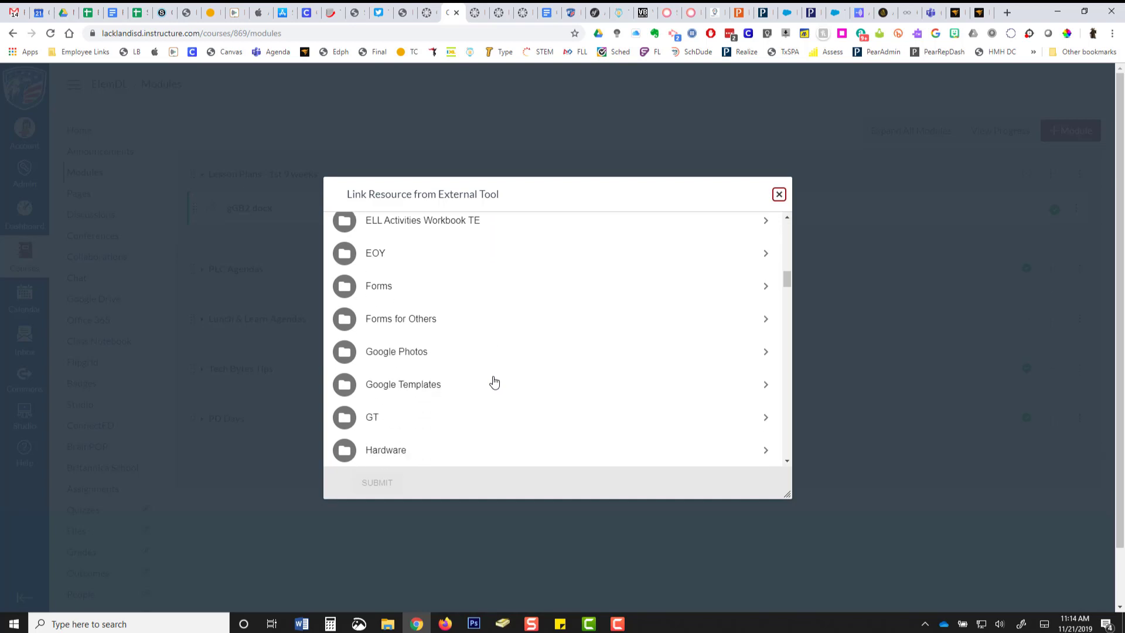
{"action": "left_click", "coordinate": [419, 290]}
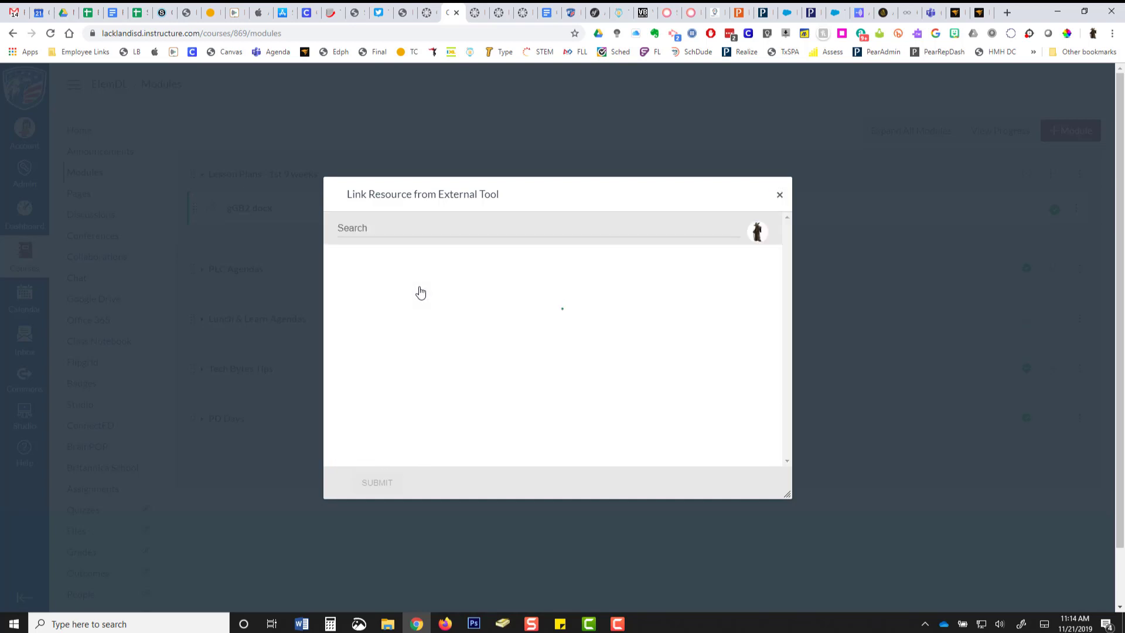
{"action": "scroll", "coordinate": [519, 367], "scroll_direction": "down", "scroll_amount": 3}
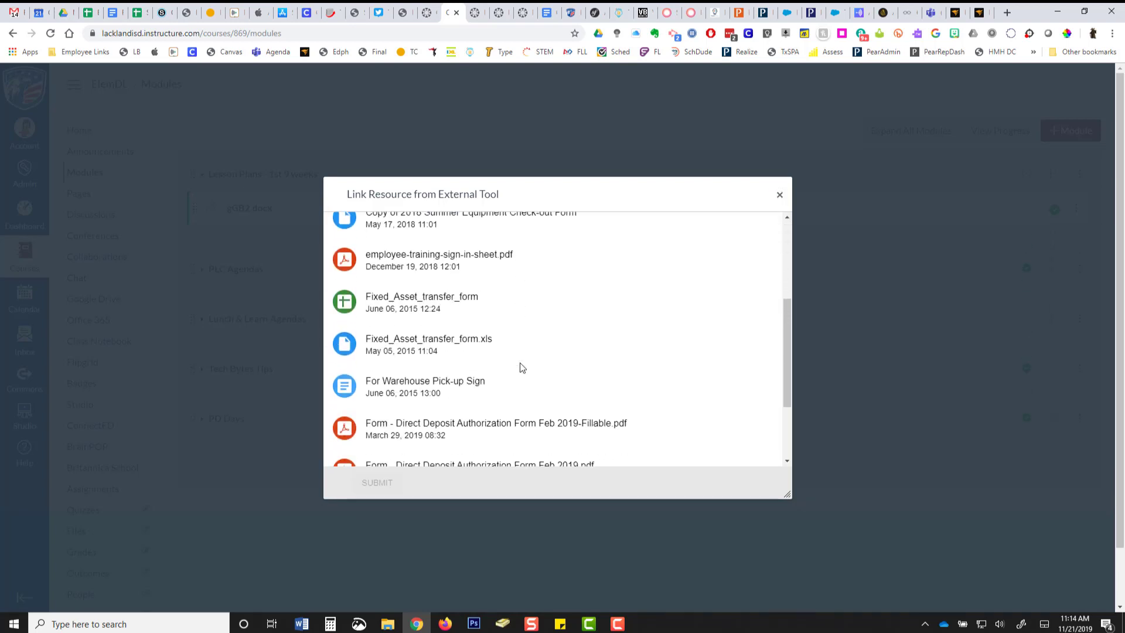
{"action": "left_click", "coordinate": [417, 379]}
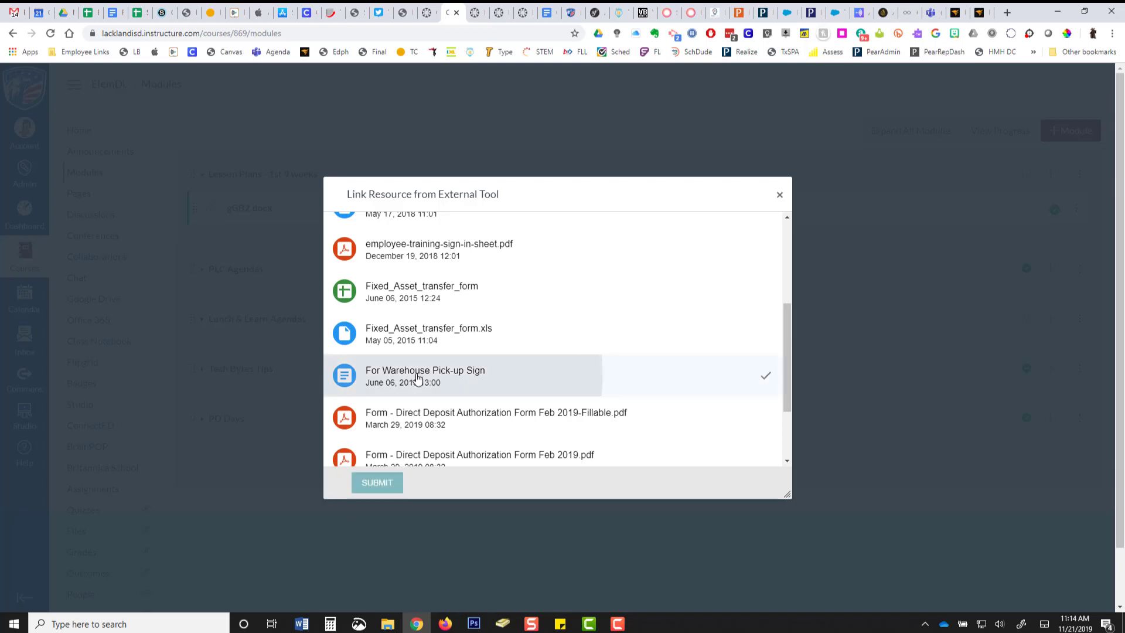
{"action": "left_click", "coordinate": [383, 485]}
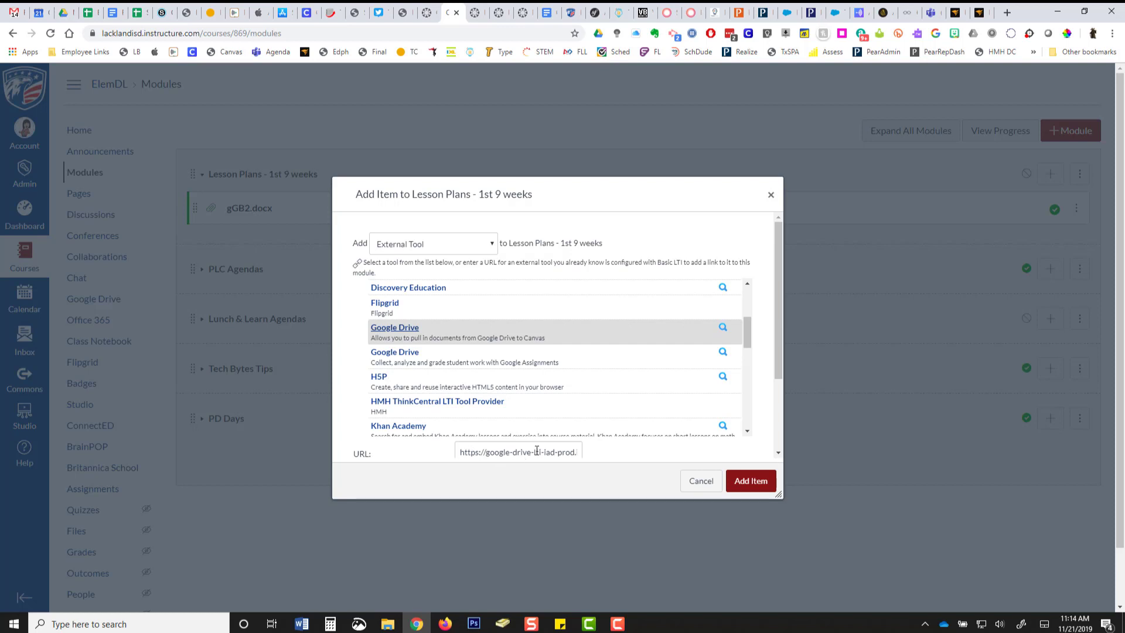
{"action": "left_click", "coordinate": [750, 481]}
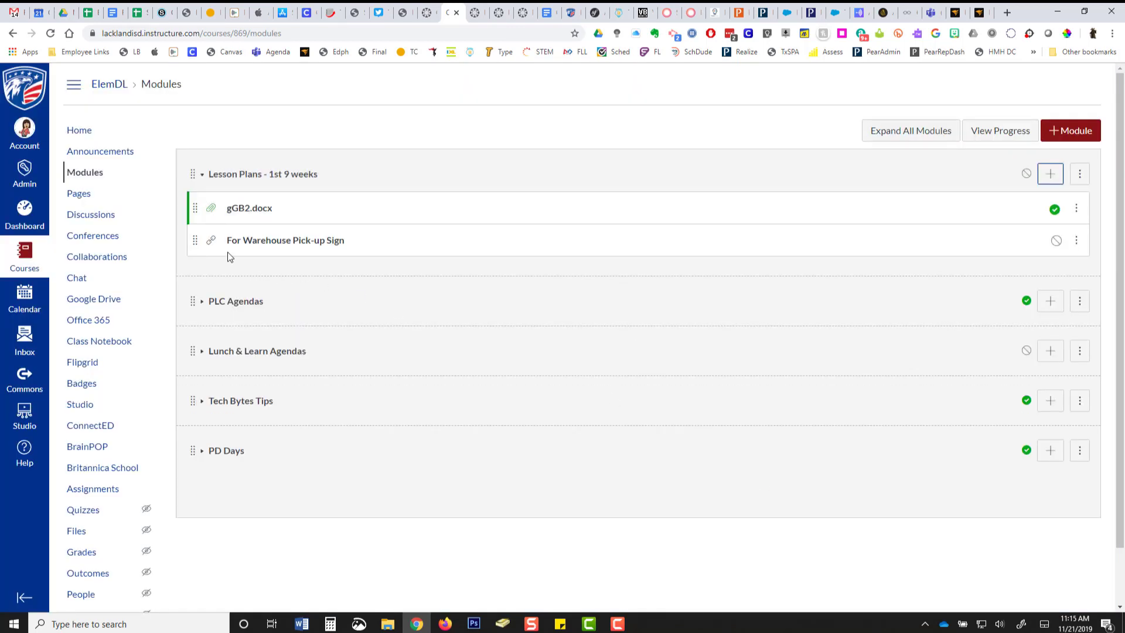
Review the embedded For Warehouse Pick-up Sign document and the Misc Tech Info folder in Google Drive, and return to the course's modules.
{"action": "left_click", "coordinate": [277, 247]}
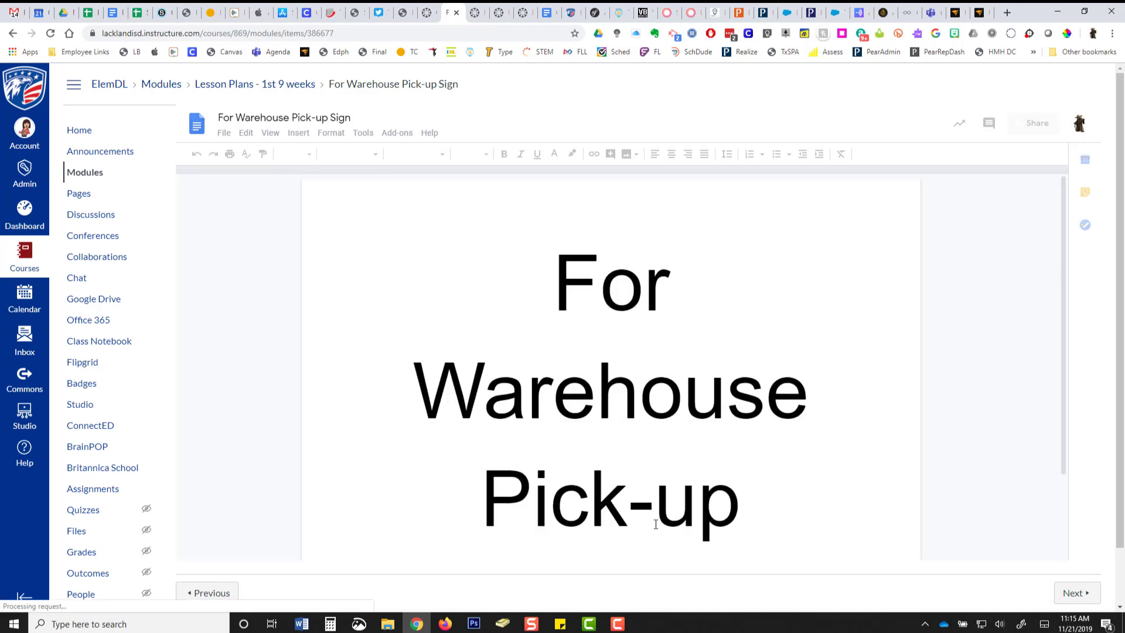
{"action": "scroll", "coordinate": [623, 389], "scroll_direction": "down", "scroll_amount": 3}
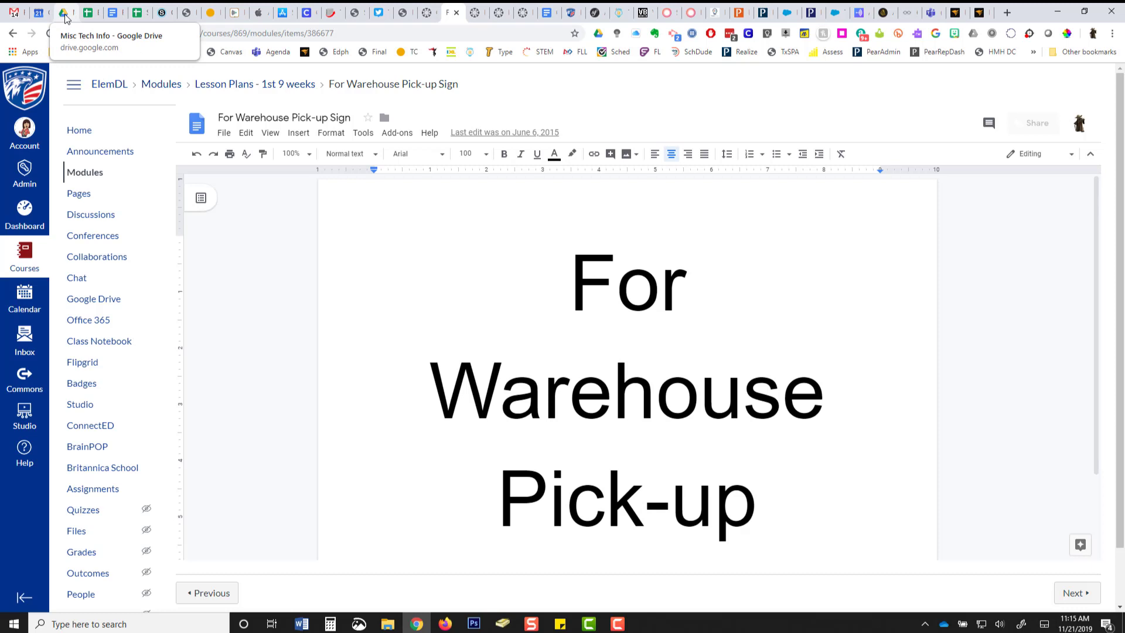
{"action": "left_click", "coordinate": [65, 14]}
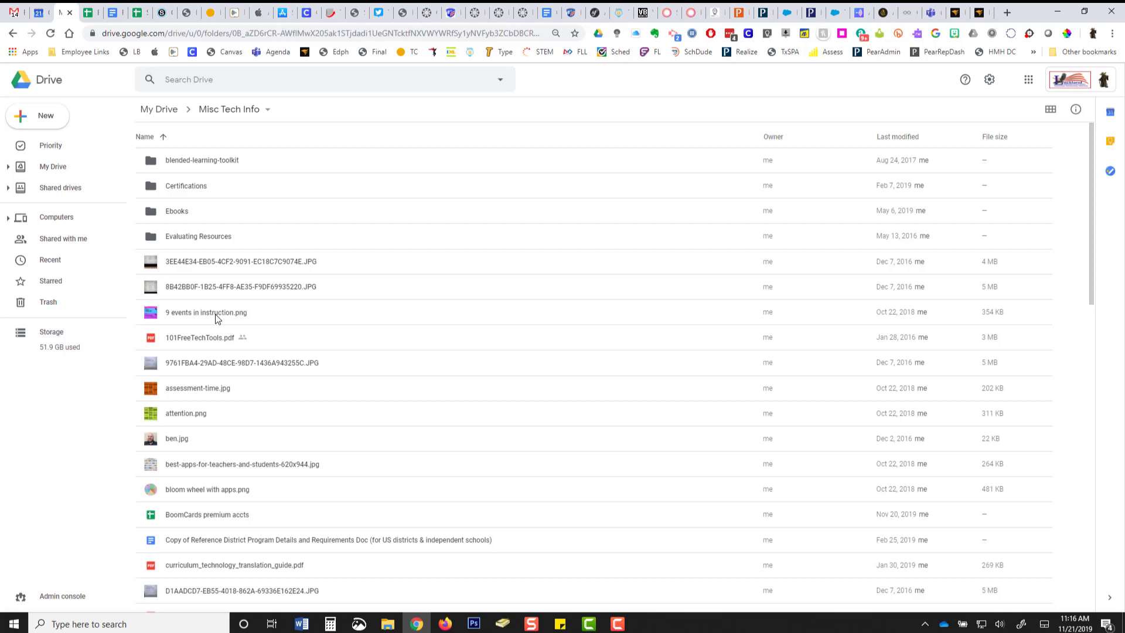
{"action": "left_click", "coordinate": [455, 16]}
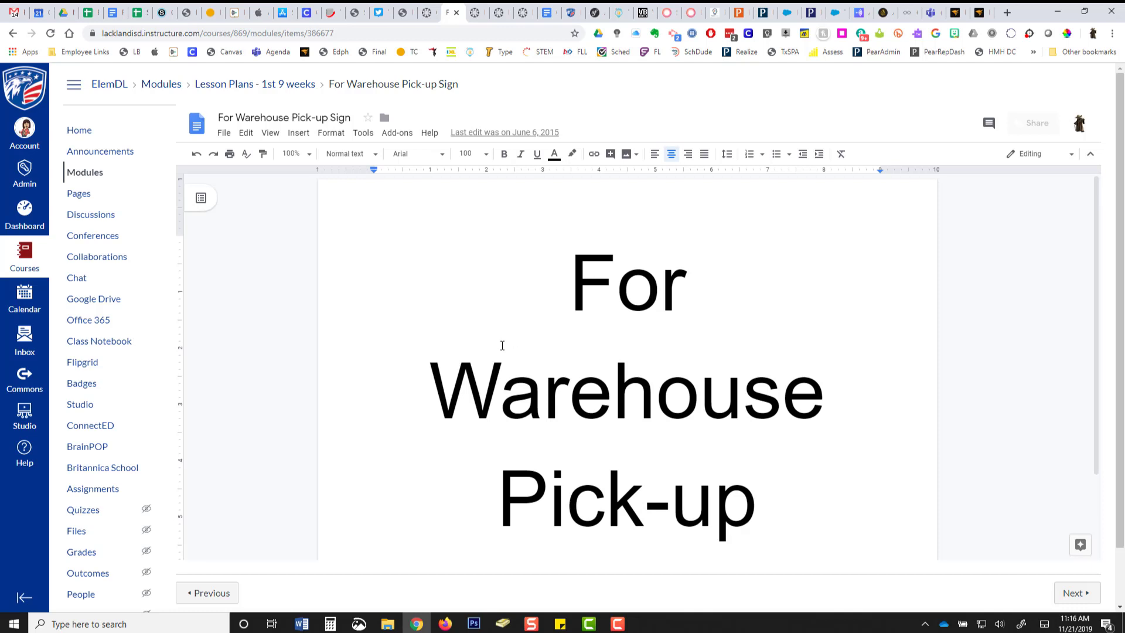
{"action": "left_click", "coordinate": [233, 88]}
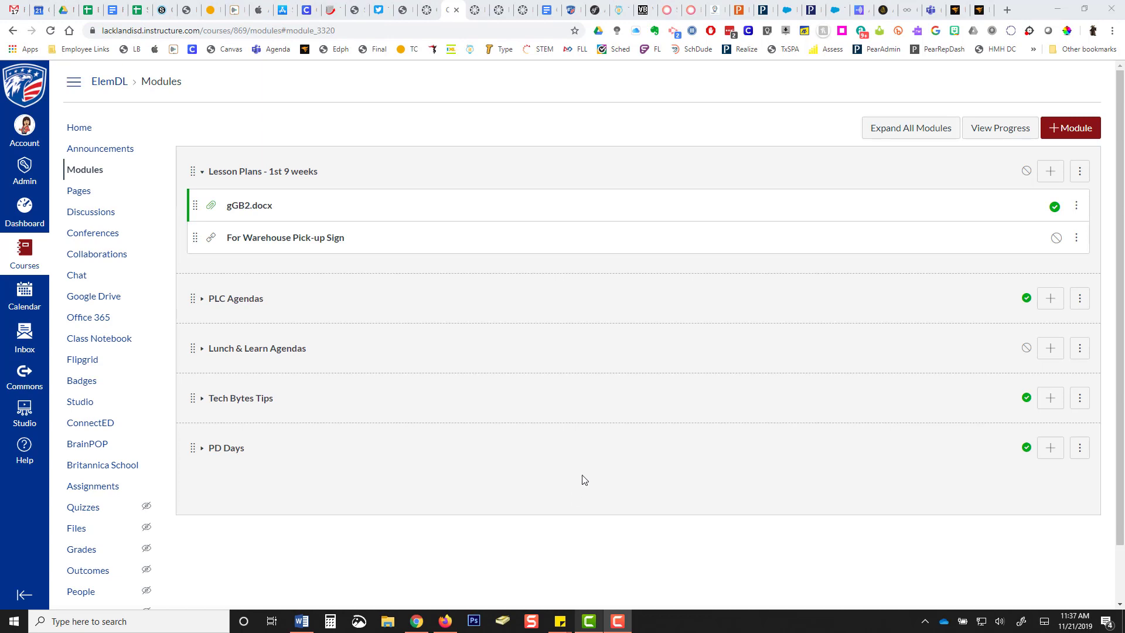
{"action": "left_click", "coordinate": [1027, 173]}
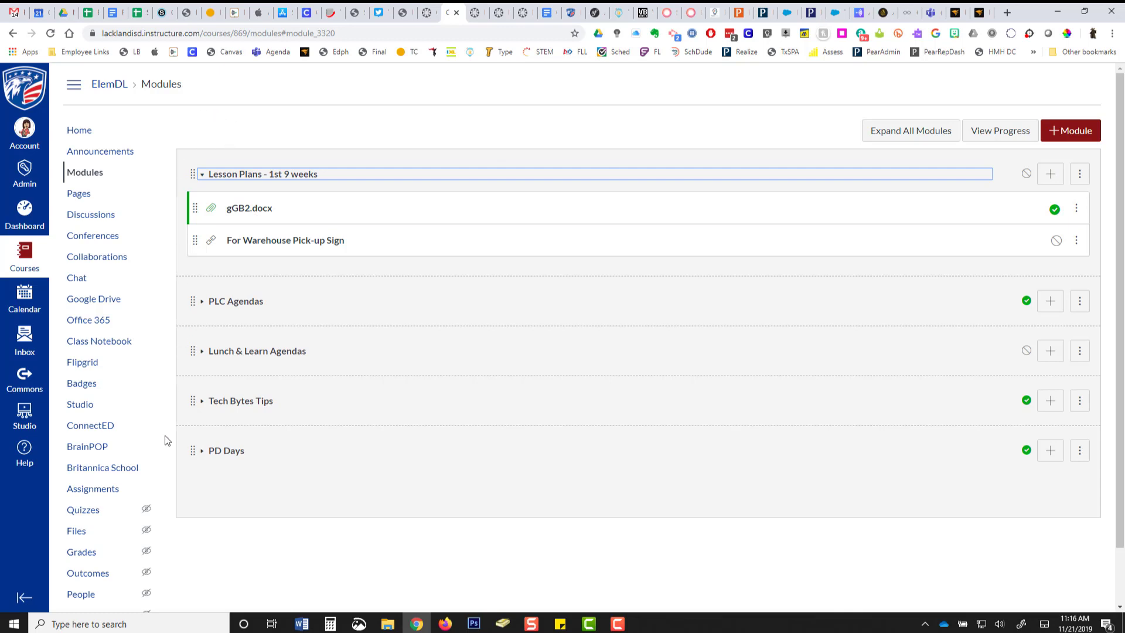
Look through the open Canvas Community guides on the modules overview, adding a module and adding module items, and return to the course's modules.
{"action": "left_click", "coordinate": [476, 12]}
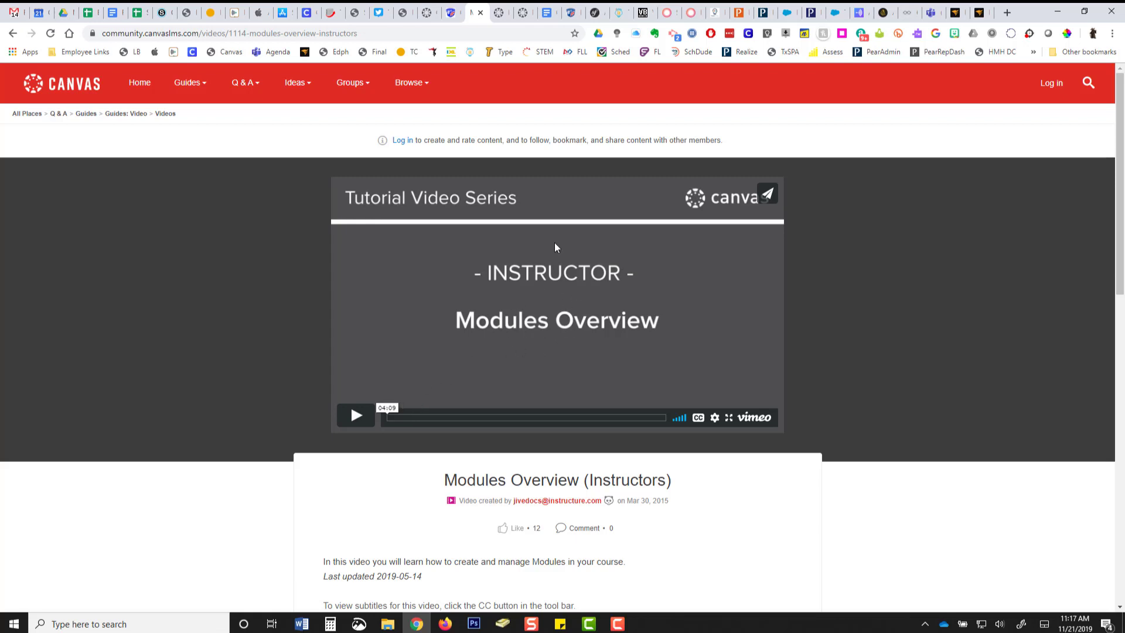
{"action": "left_click", "coordinate": [501, 21]}
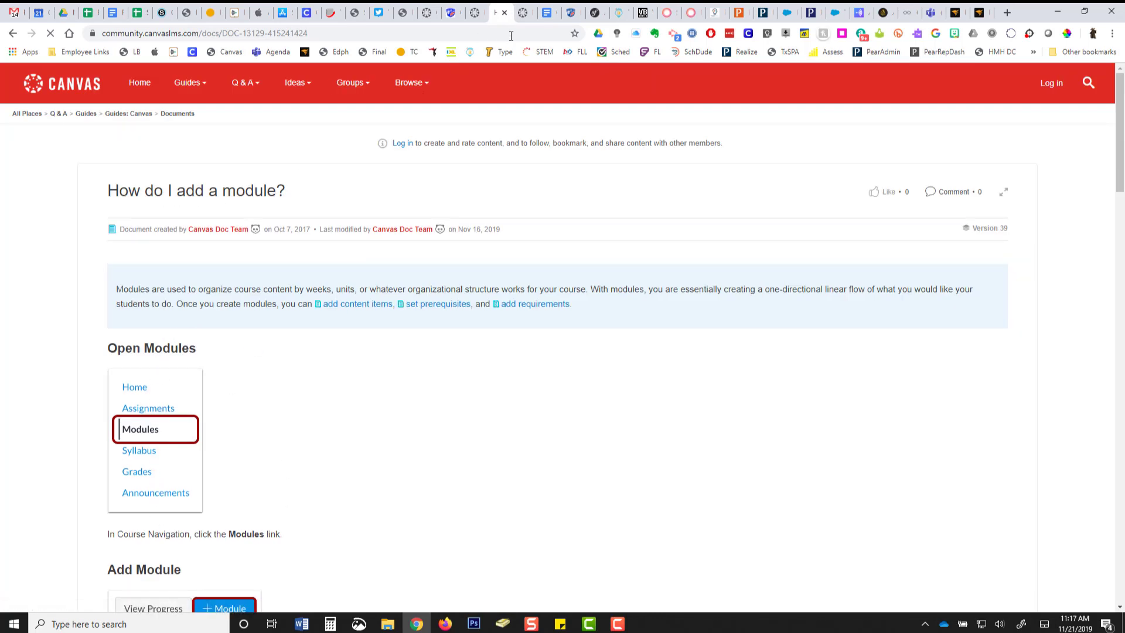
{"action": "left_click", "coordinate": [528, 20]}
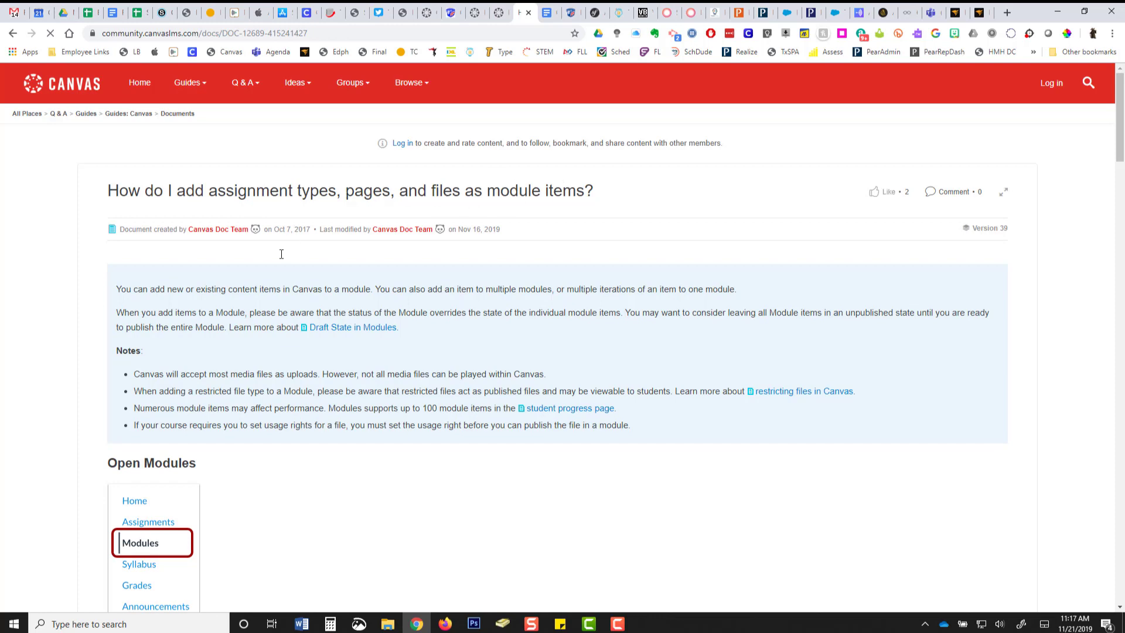
{"action": "scroll", "coordinate": [251, 507], "scroll_direction": "down", "scroll_amount": 1}
{"action": "scroll", "coordinate": [250, 507], "scroll_direction": "down", "scroll_amount": 10}
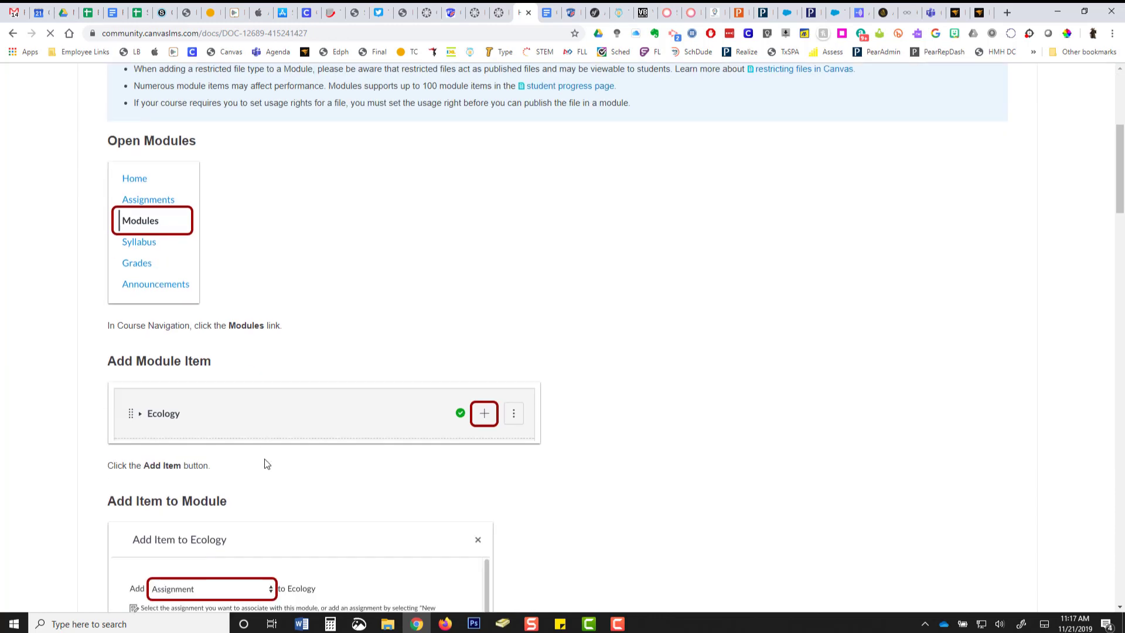
{"action": "scroll", "coordinate": [268, 463], "scroll_direction": "down", "scroll_amount": 4}
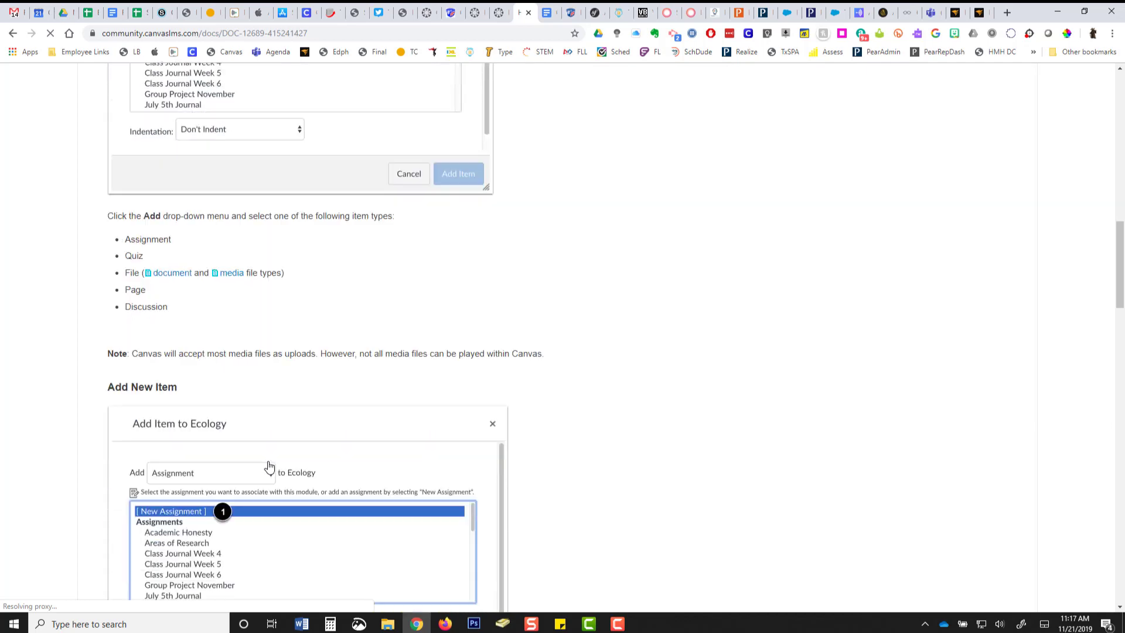
{"action": "scroll", "coordinate": [284, 448], "scroll_direction": "up", "scroll_amount": 16}
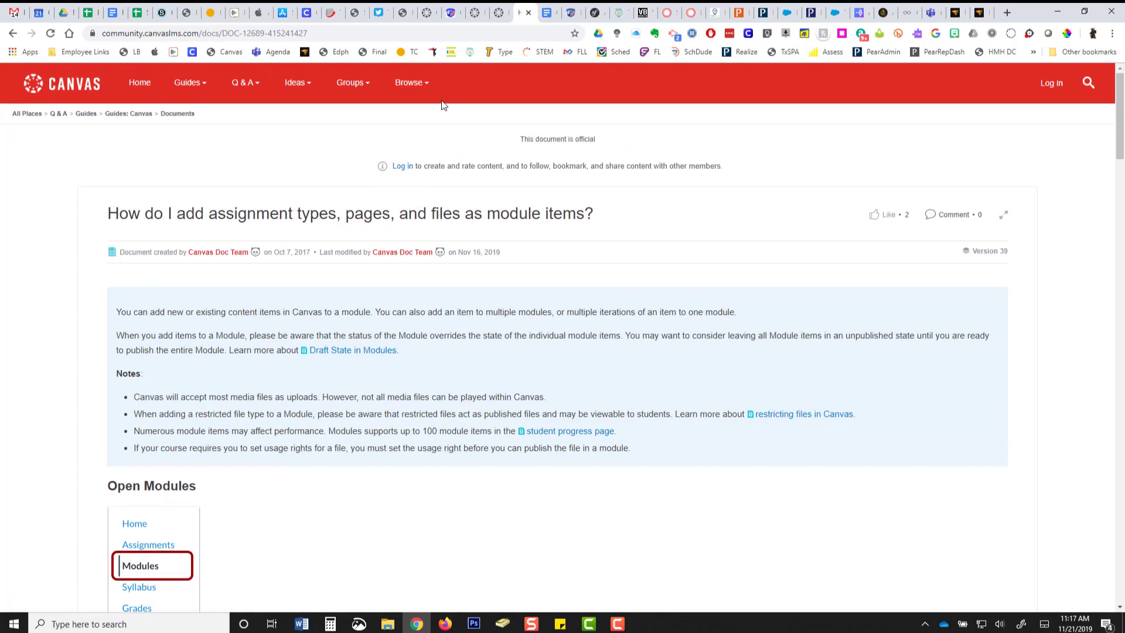
{"action": "left_click", "coordinate": [456, 23]}
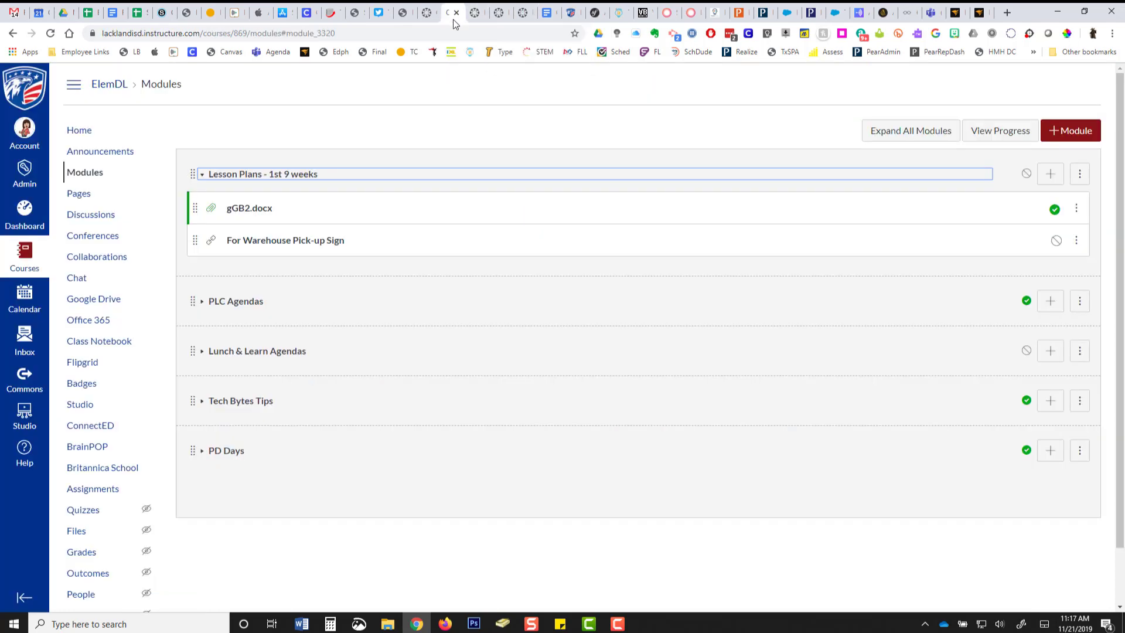